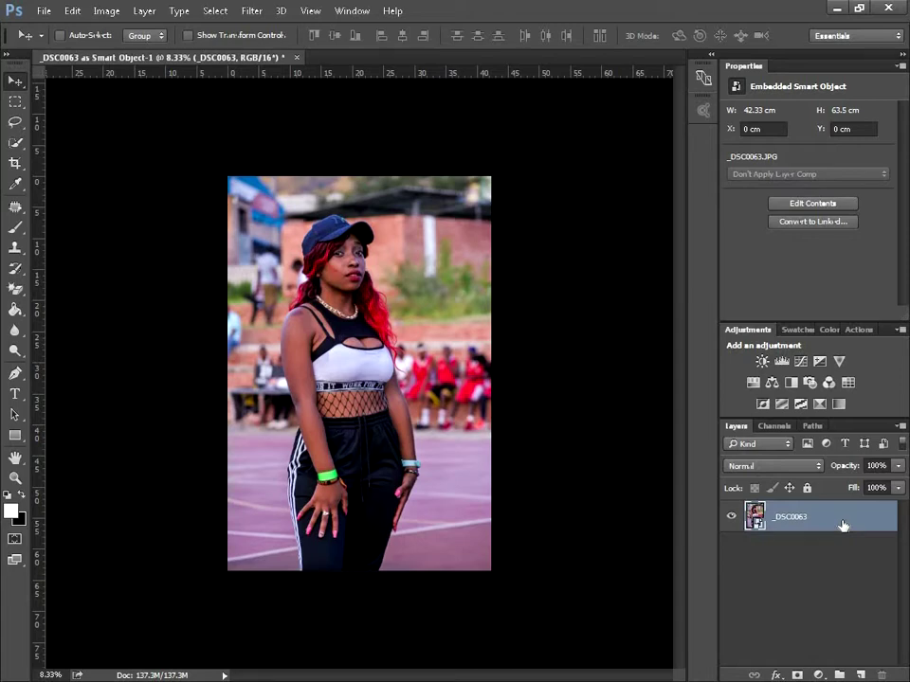
Step: Duplicate the _DSC0063 photo layer twice
key("ctrl")
key("ctrl+j")
key("ctrl+j")
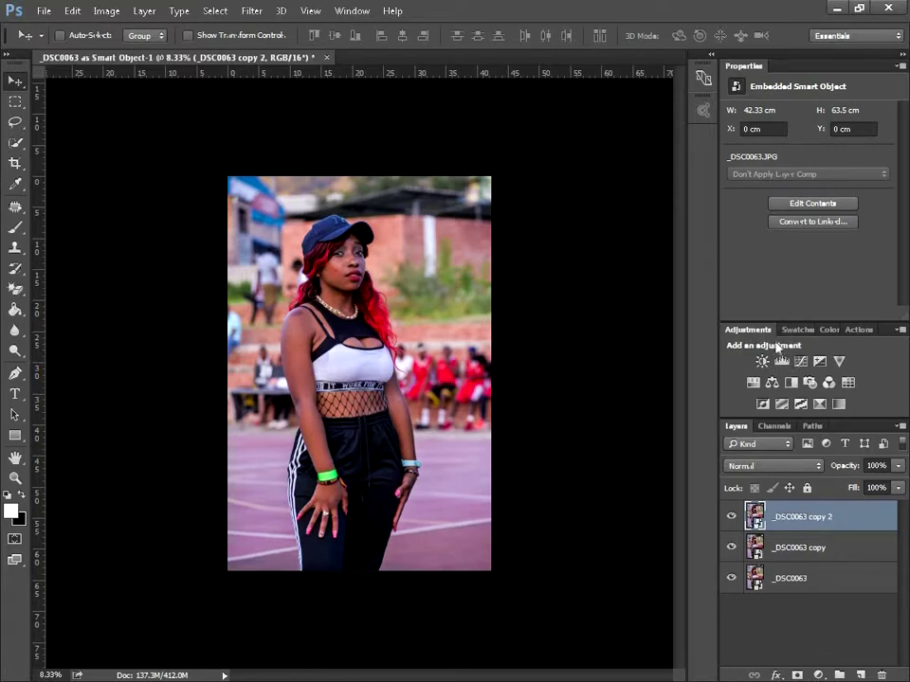
Step: Add a Curves adjustment above the top copy and set its black point to input 45, output 0
left_click(801, 361)
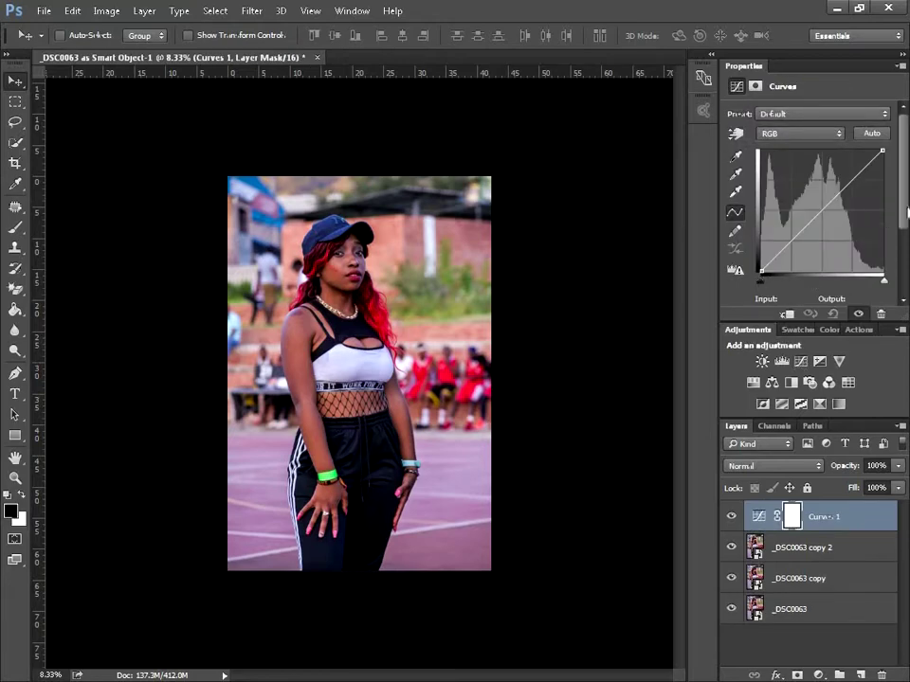
scroll(903, 226, "down", 1)
scroll(787, 273, "down", 2)
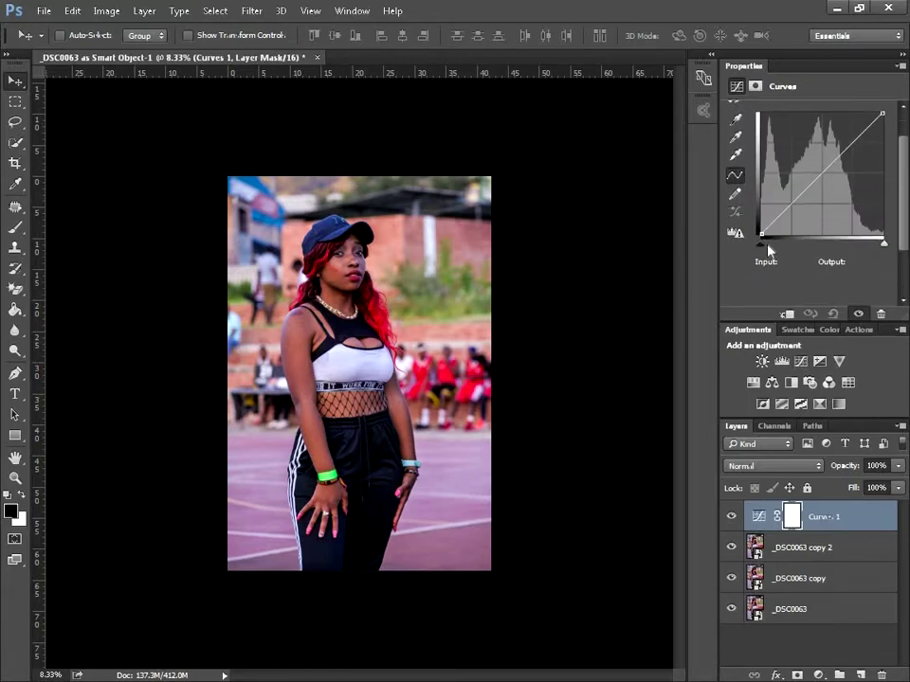
left_click(763, 244)
key("Right")
key("Right")
key("Right")
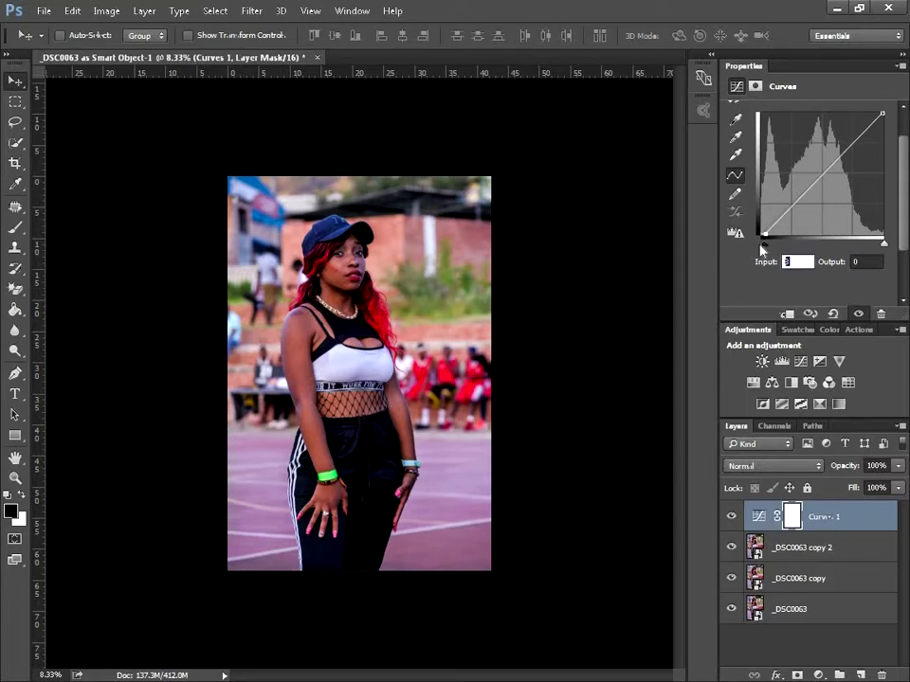
key("shift+Right")
key("shift+Right")
key("shift+Right")
key("shift+Right")
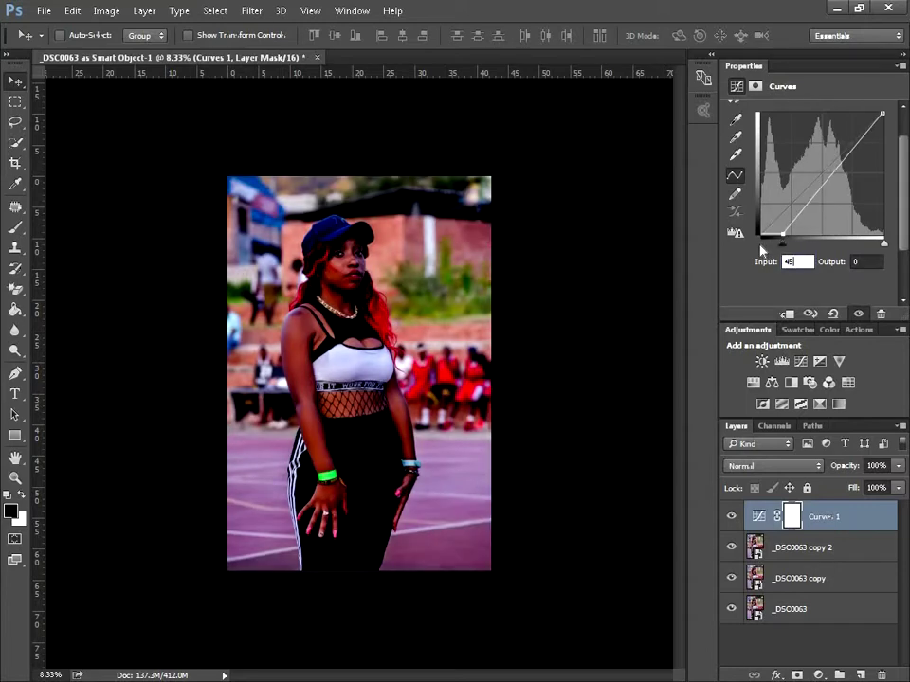
type("5")
key("Return")
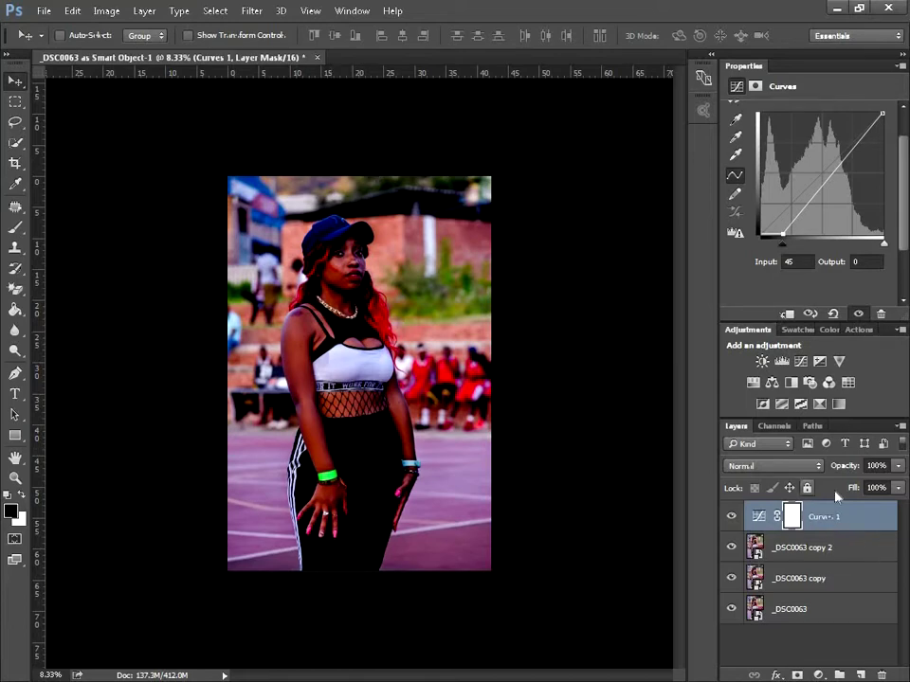
Step: Merge the Curves 1 adjustment with the _DSC0063 copy 2 layer
key("ctrl")
left_click(862, 549, "ctrl")
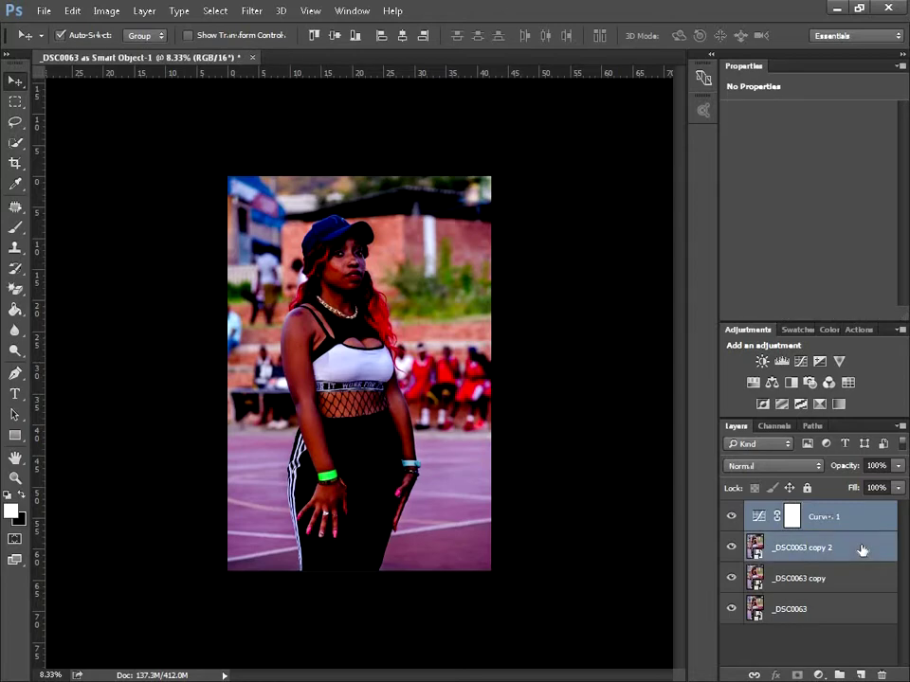
key("ctrl+e")
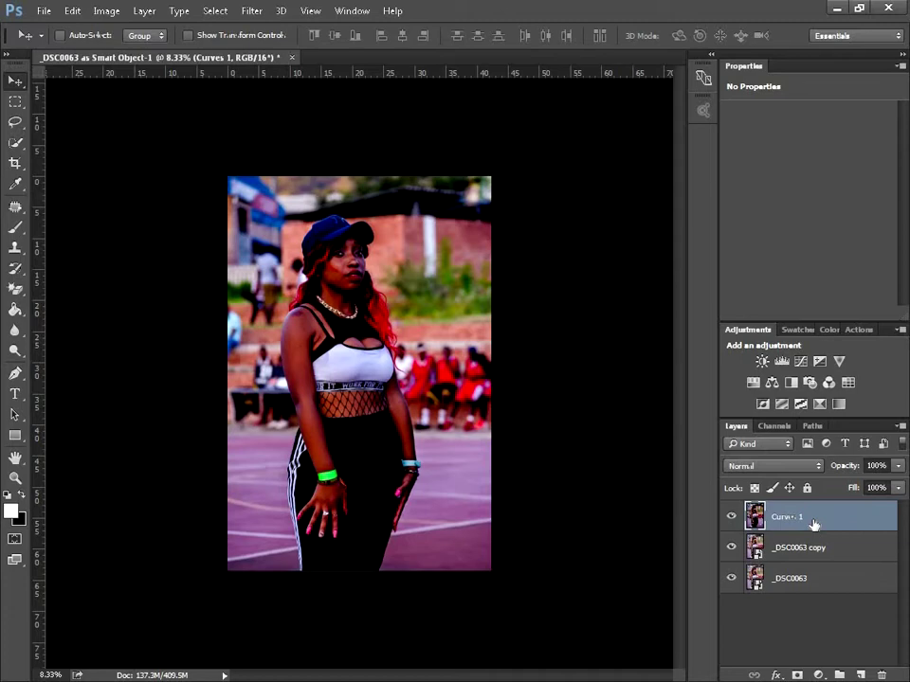
Step: Add a layer mask to the merged Curves 1 layer and fill it using Apply Image with Merged, RGB, Multiply at 100% opacity
left_click(796, 674)
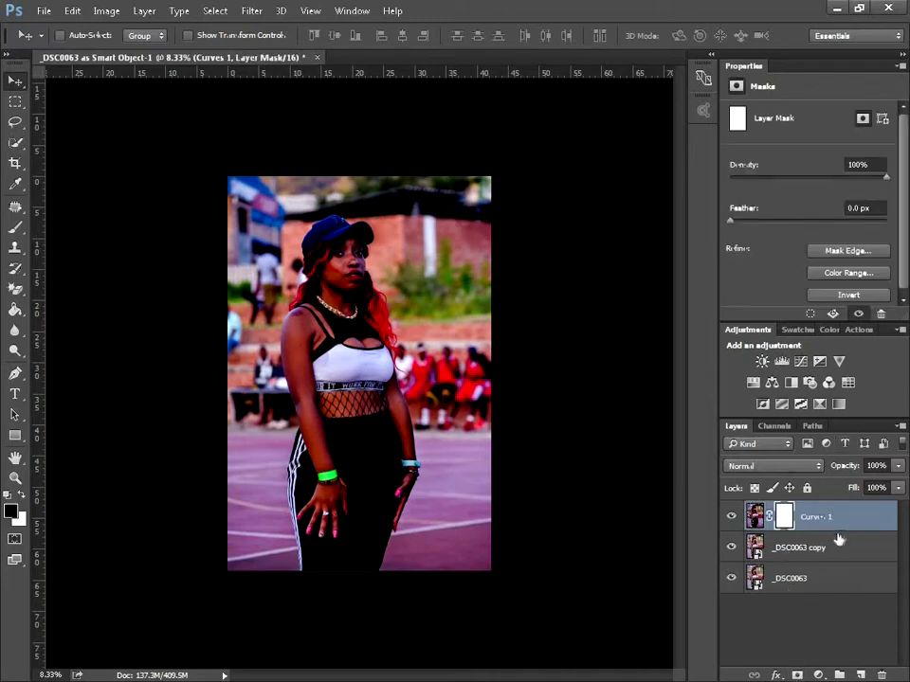
left_click(755, 516)
left_click(779, 516)
left_click(106, 11)
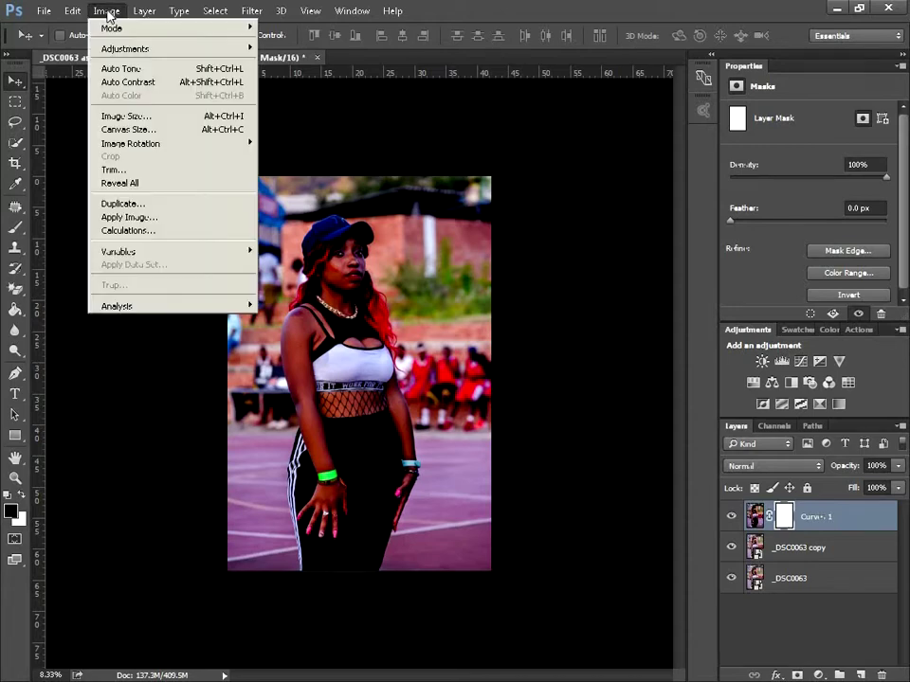
left_click(142, 217)
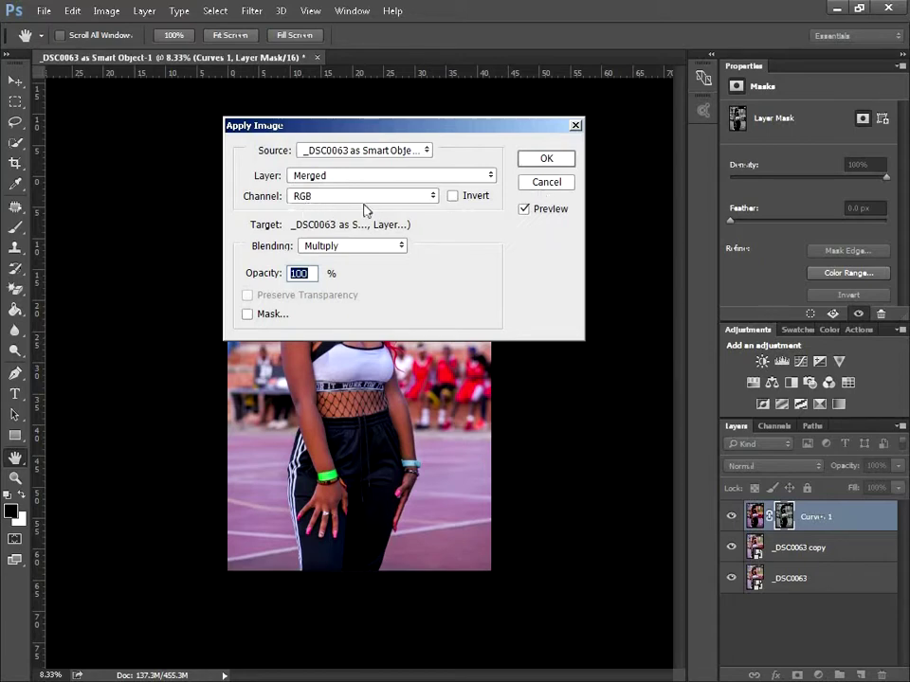
left_click(544, 159)
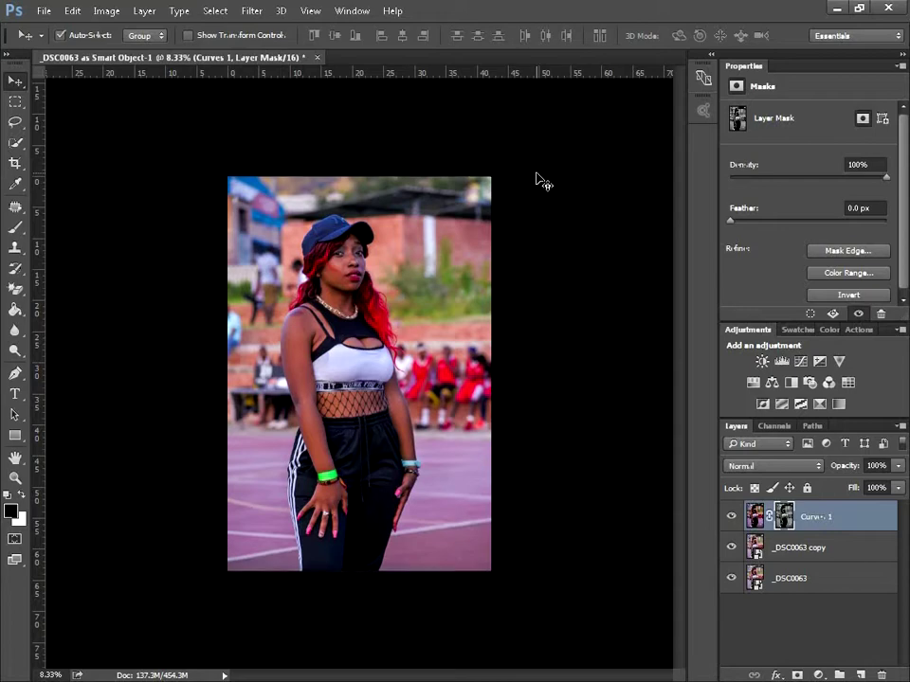
Step: Add a Curves adjustment directly above _DSC0063 copy and set its white point to input 205, output 255
key("ctrl+plus")
key("ctrl+plus")
left_click_drag(683, 323, 678, 290)
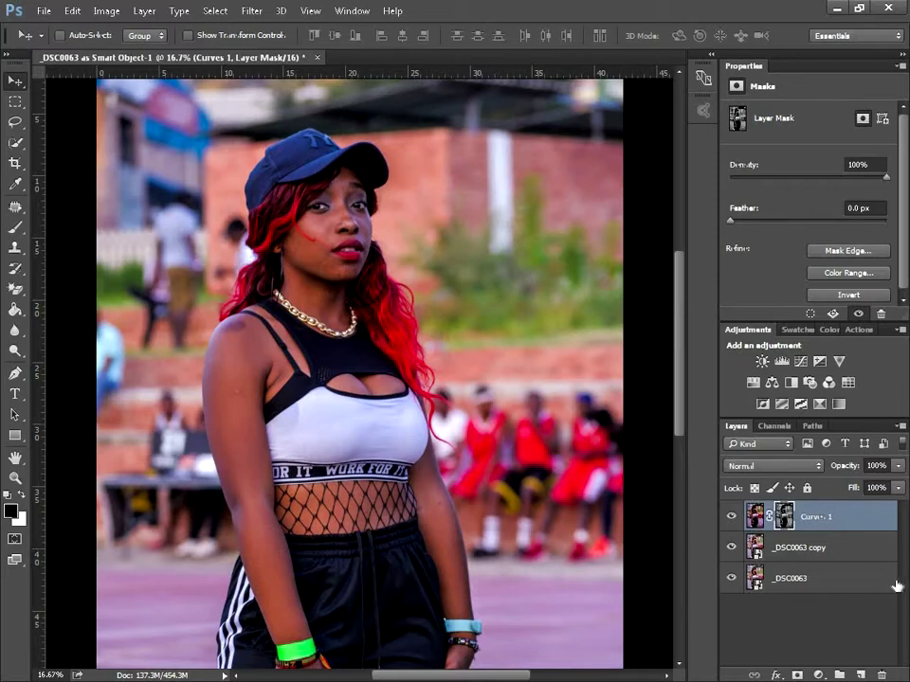
left_click(854, 555)
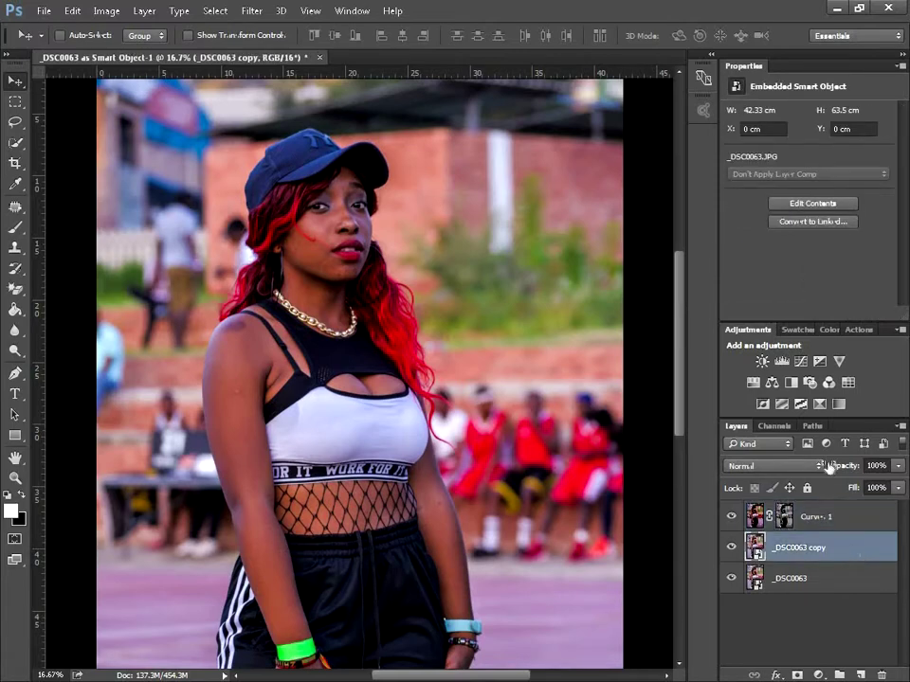
left_click(801, 362)
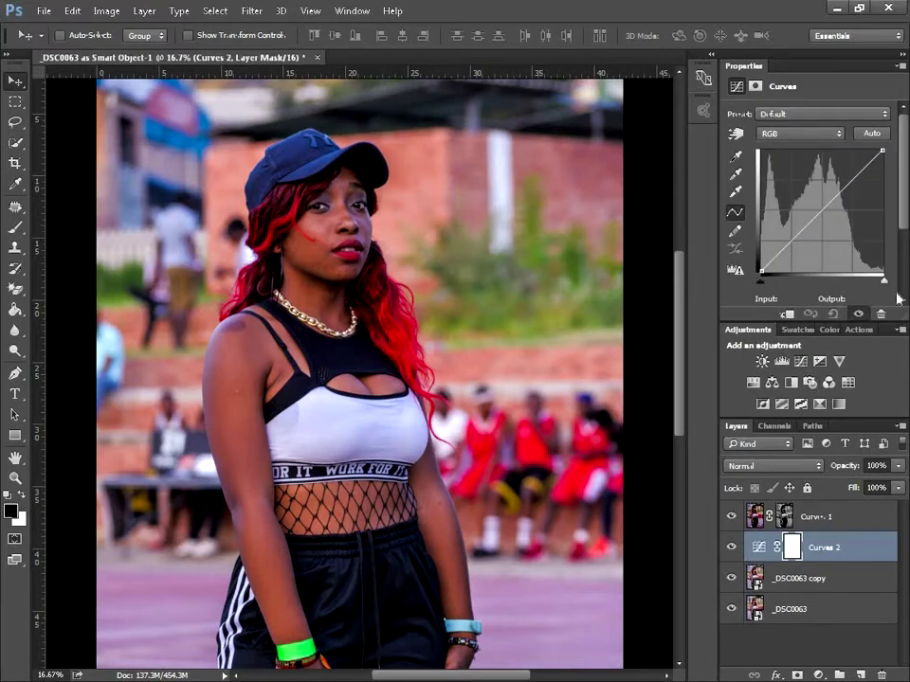
left_click(885, 281)
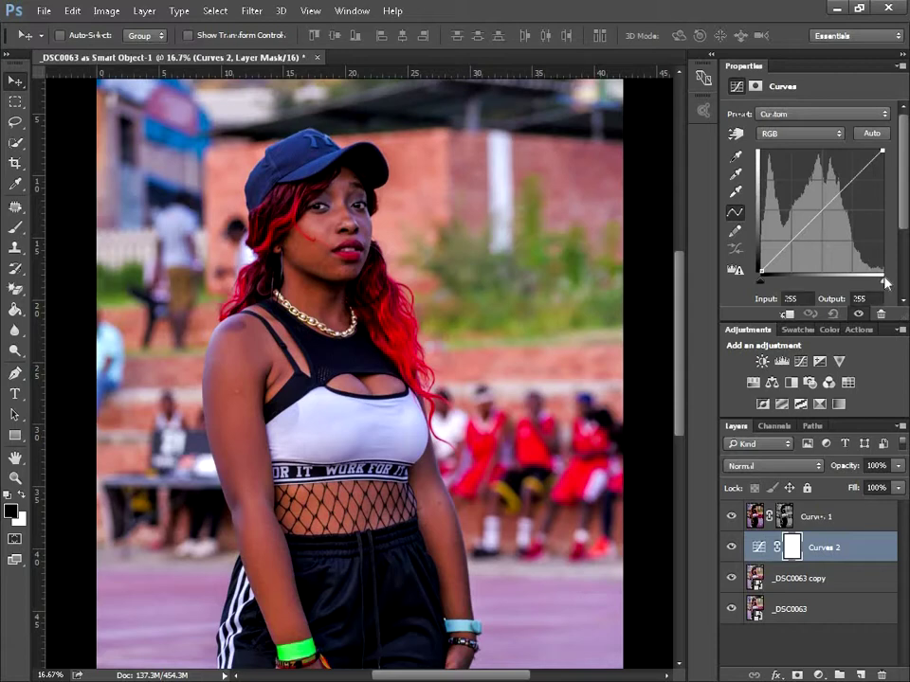
left_click_drag(888, 284, 860, 283)
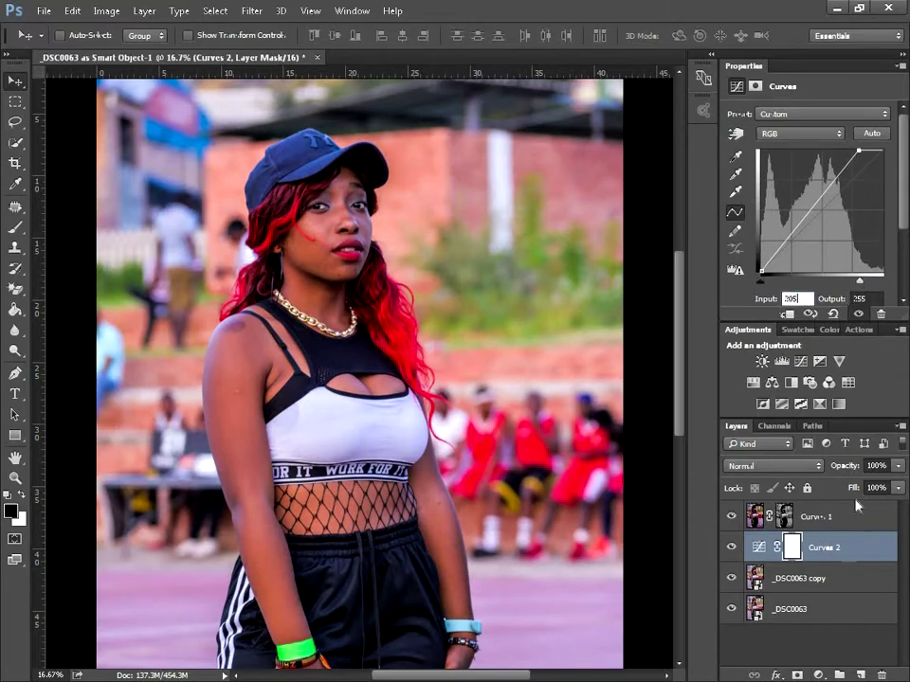
Step: Merge the Curves 2 adjustment with the _DSC0063 copy layer
left_click(858, 543)
left_click(858, 543)
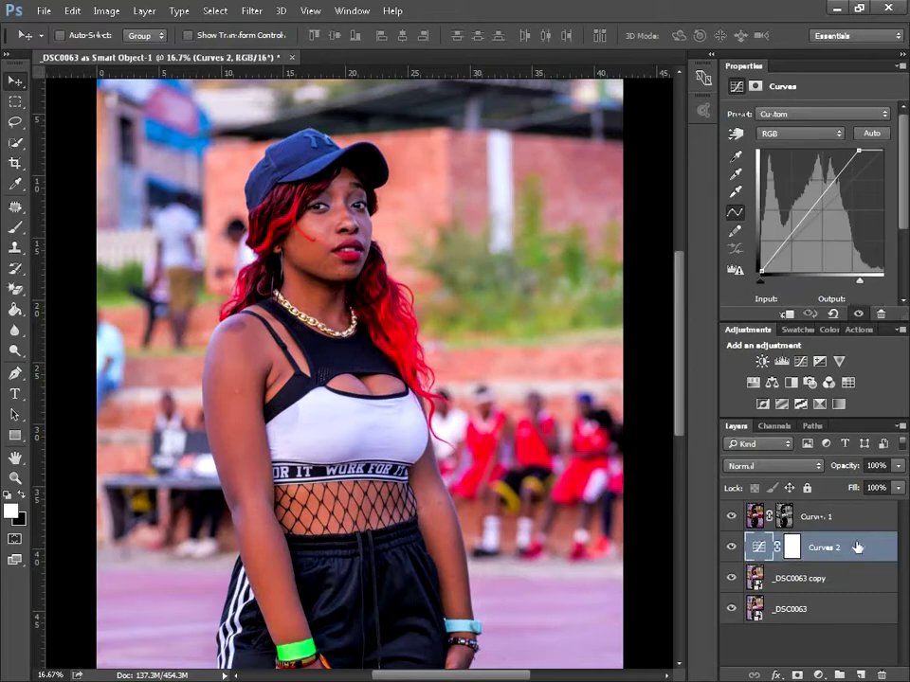
key("ctrl")
left_click(842, 578, "ctrl")
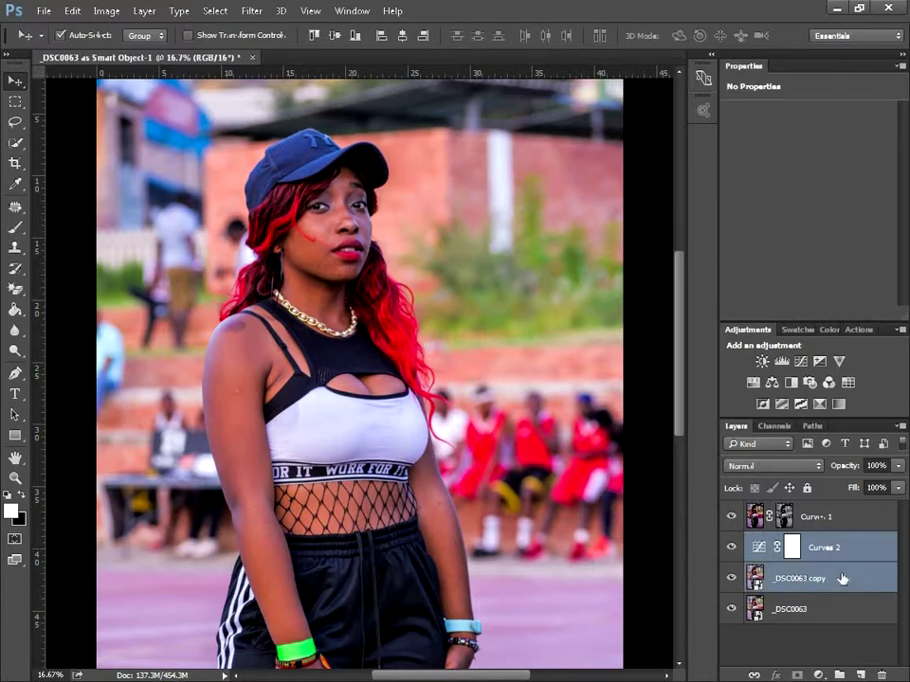
key("ctrl+e")
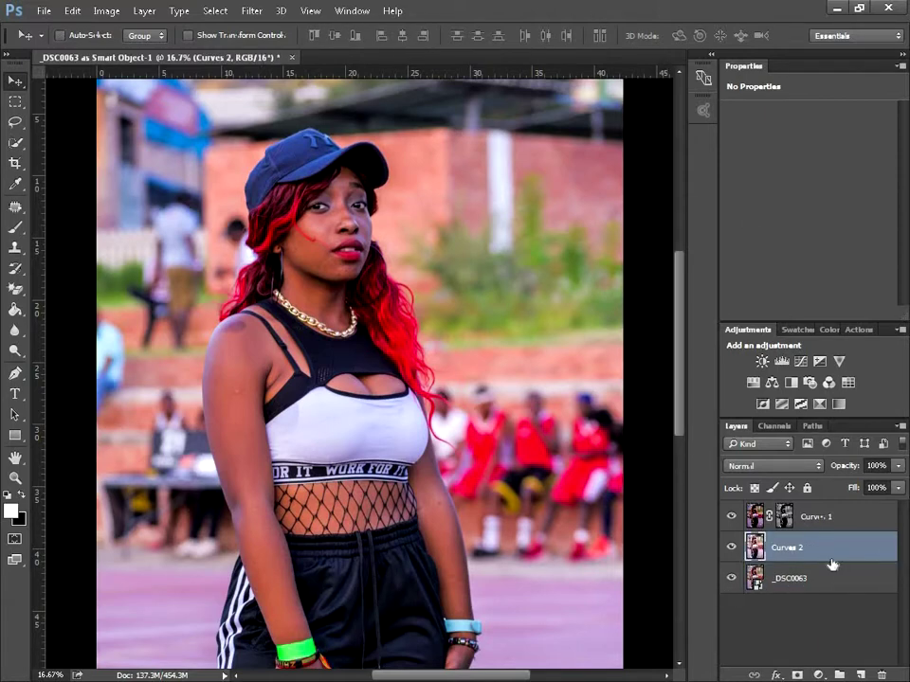
Step: Add a layer mask to the merged Curves 2 layer and fill it using Apply Image
left_click(796, 675)
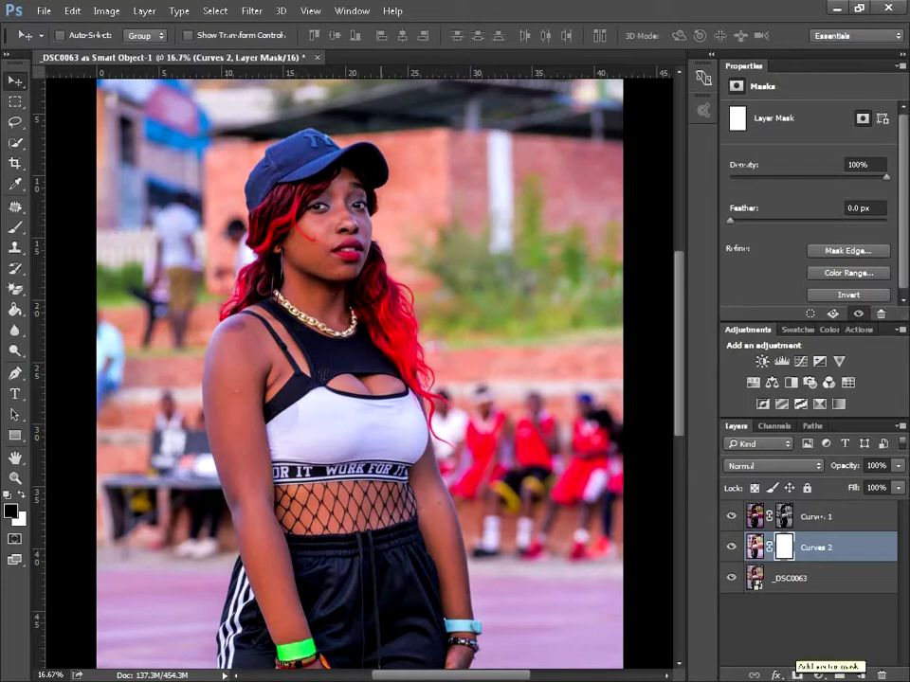
left_click(106, 10)
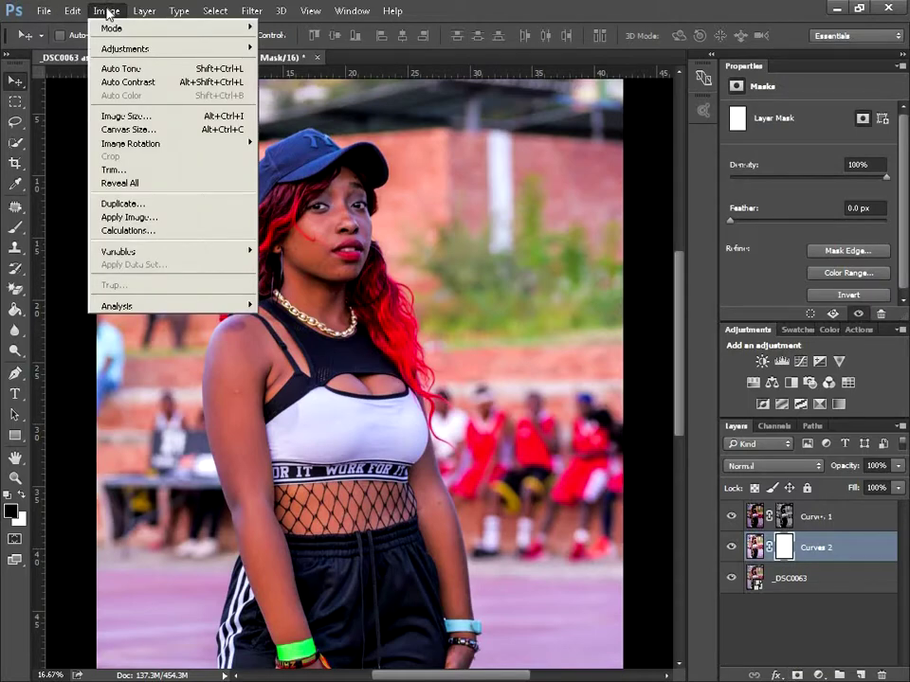
left_click(130, 217)
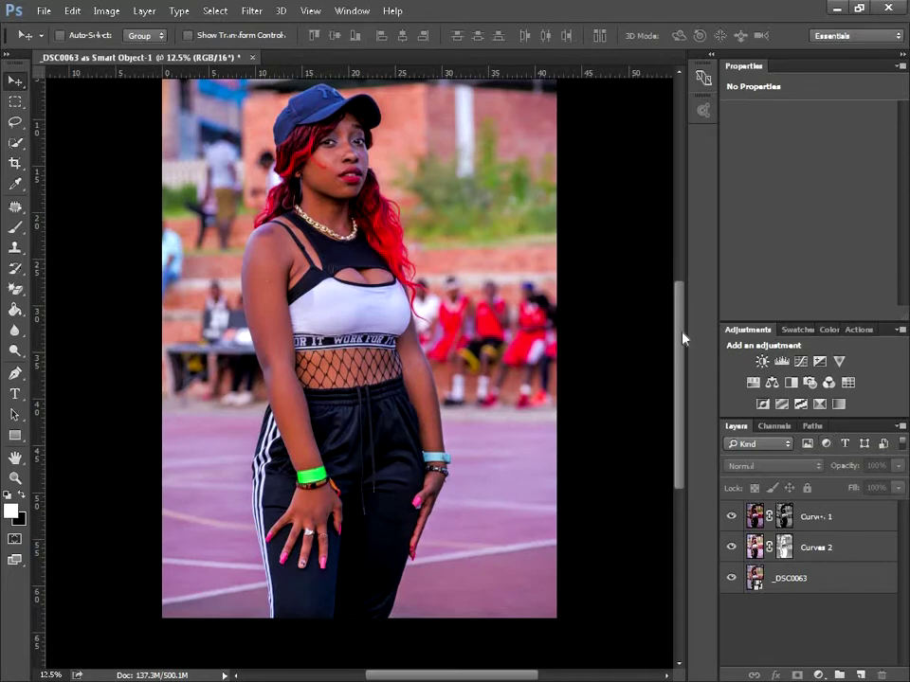
Step: Add a Curves adjustment above Curves 1 with the black point at input 31 and the white point at input 208
left_click(879, 520)
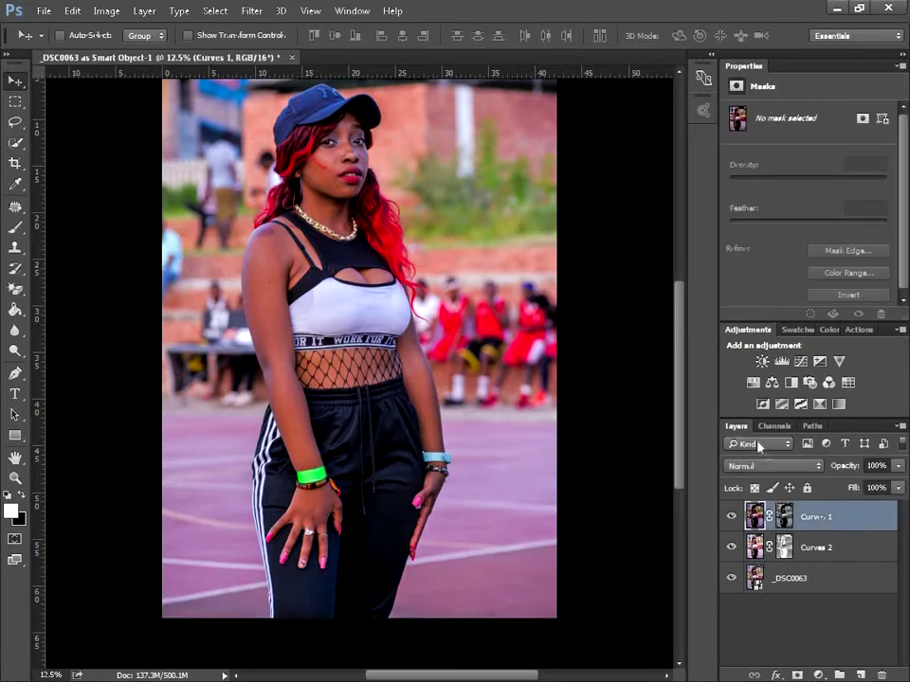
left_click(800, 362)
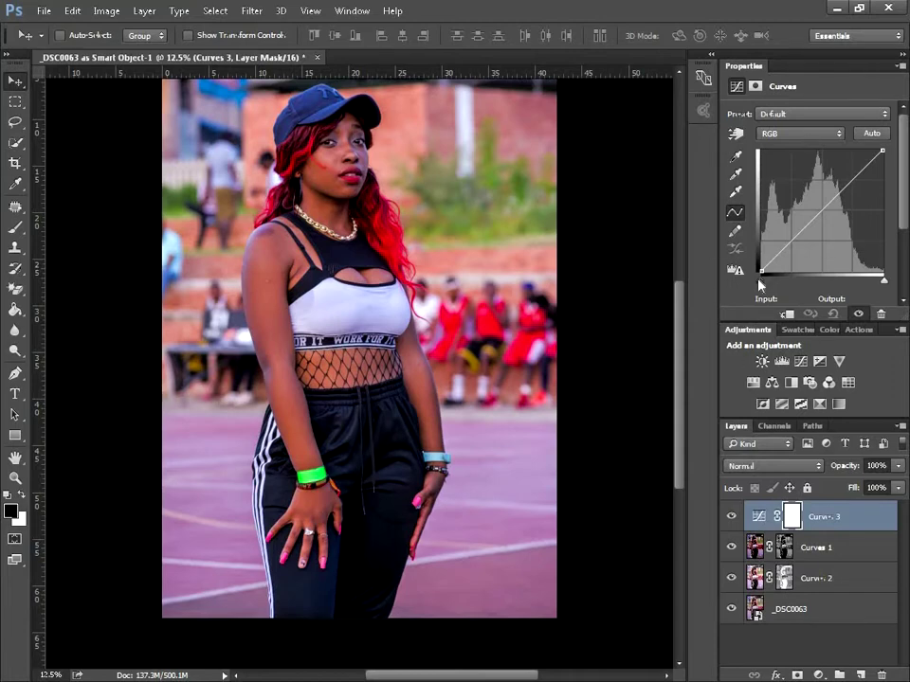
left_click_drag(761, 281, 777, 285)
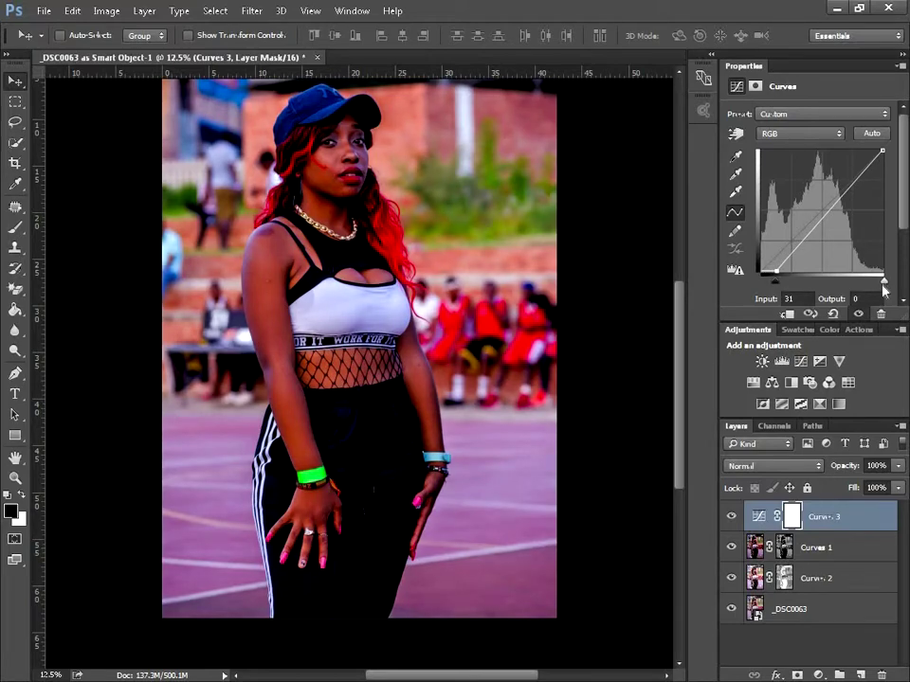
left_click_drag(883, 282, 862, 282)
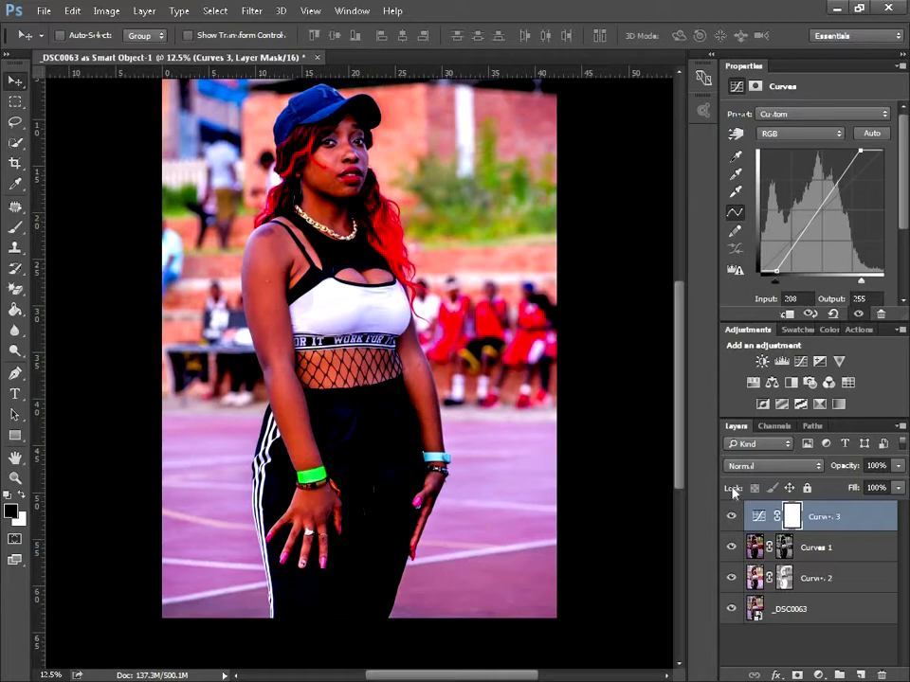
Step: Set the Curves 3 layer to Soft Light blending at 20% opacity
left_click(764, 468)
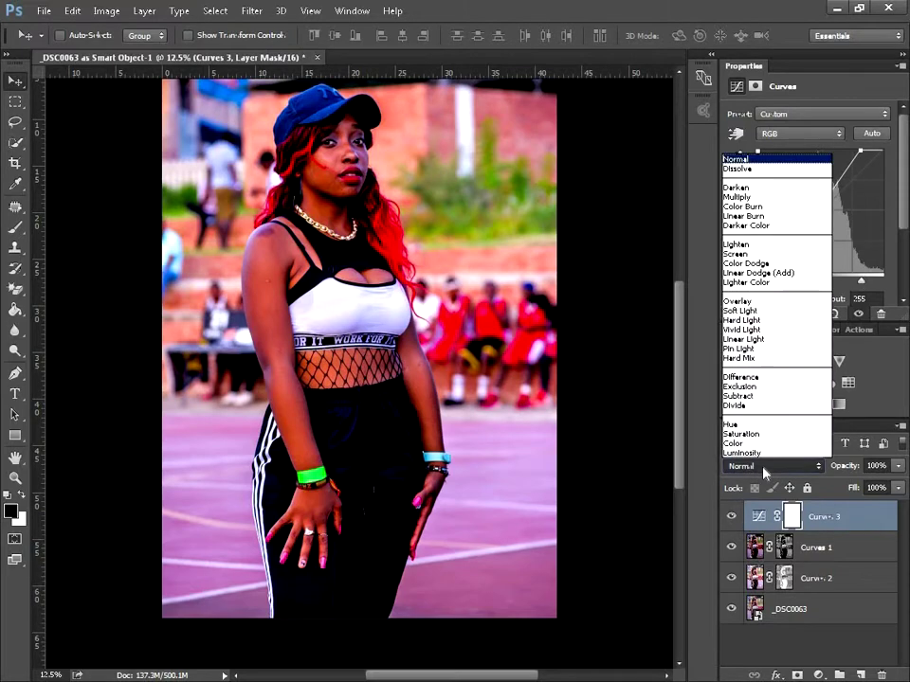
left_click(759, 311)
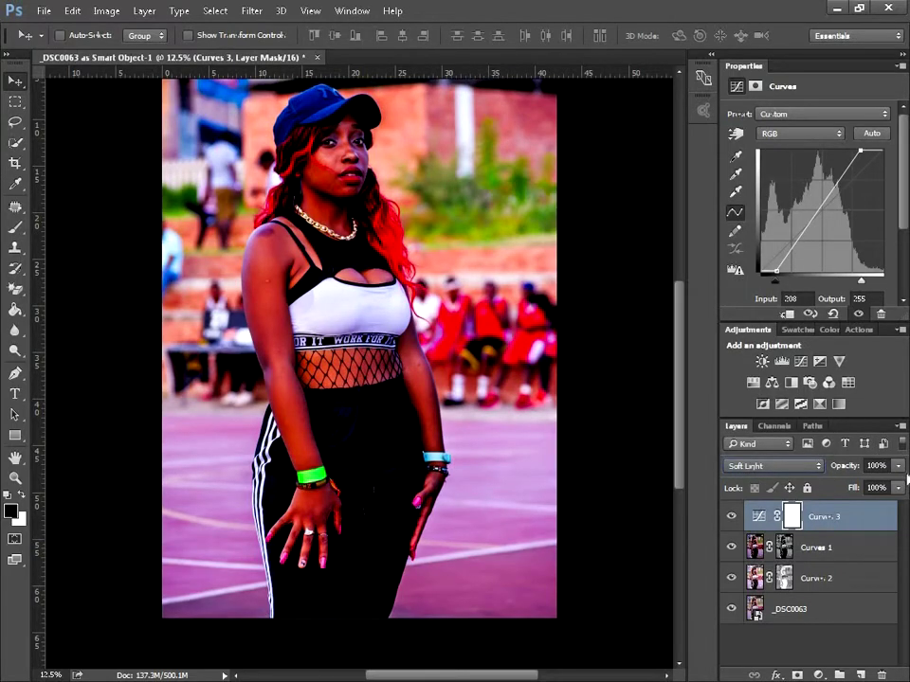
left_click(898, 465)
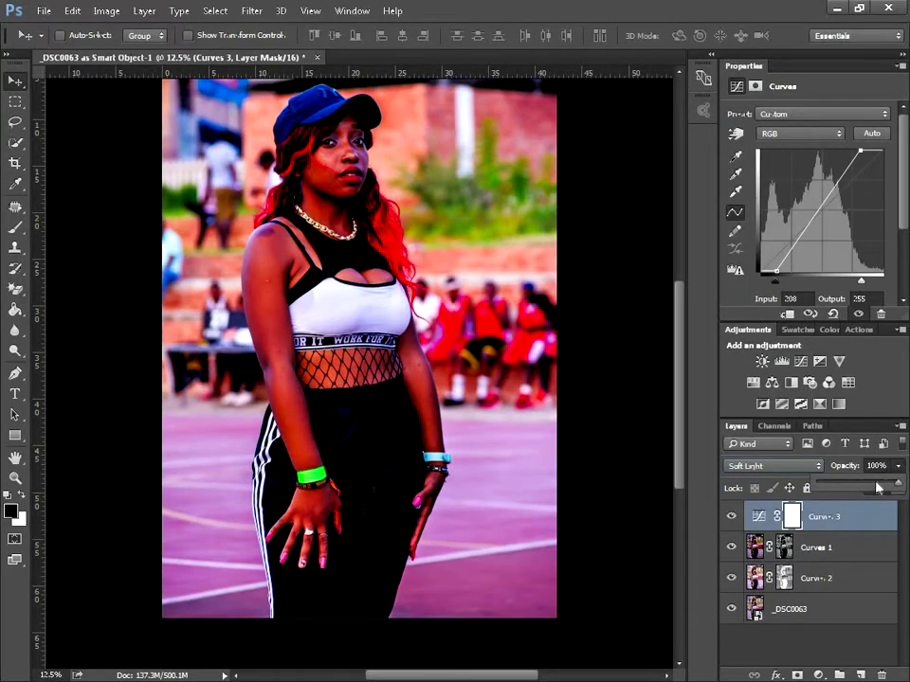
left_click(833, 486)
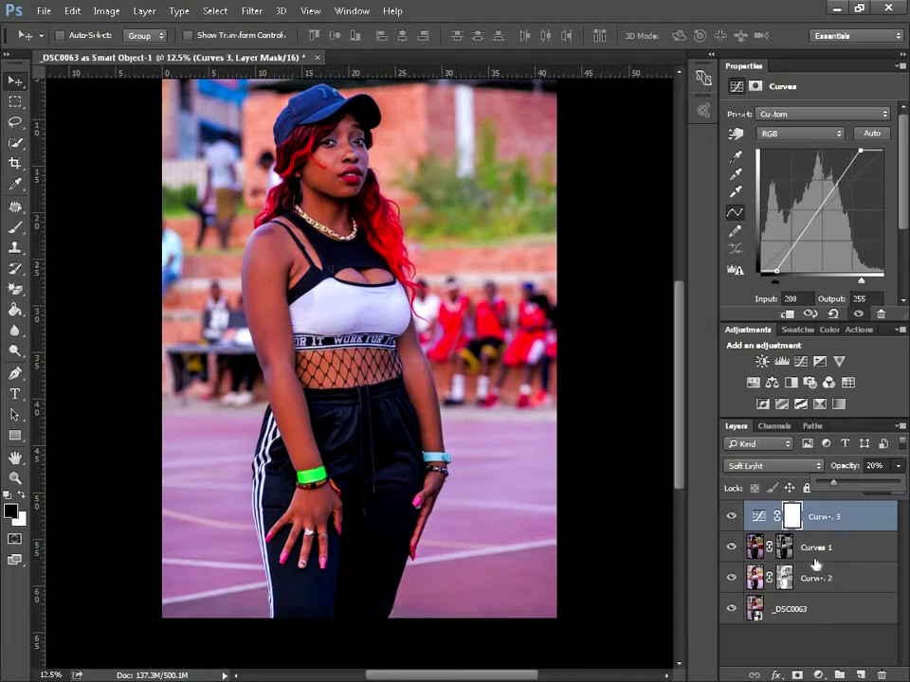
Step: Group the three Curves layers and toggle the group's visibility to compare the edit with the original photo
left_click(840, 589, "shift")
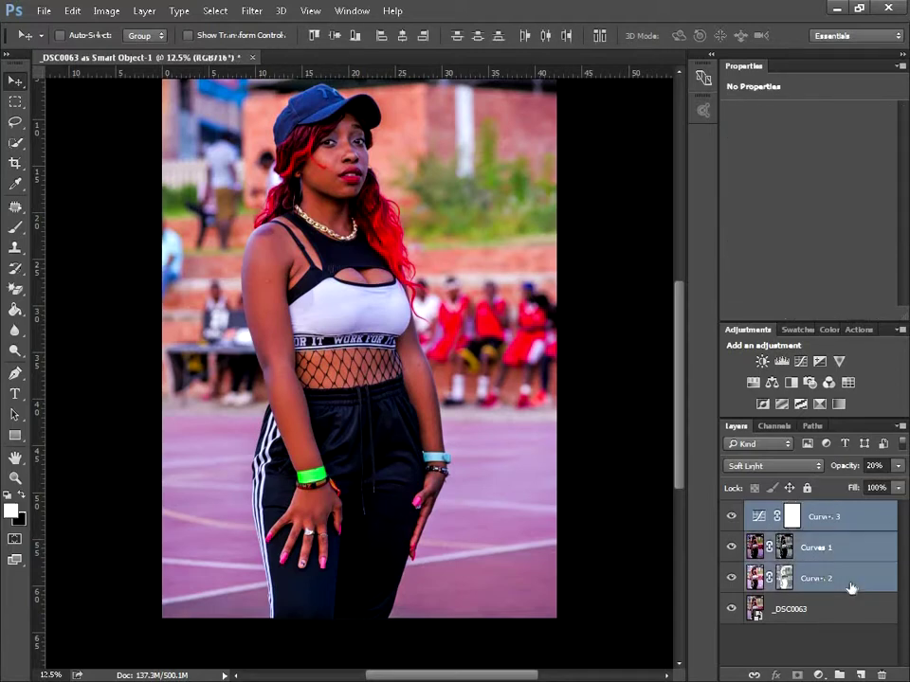
key("ctrl+g")
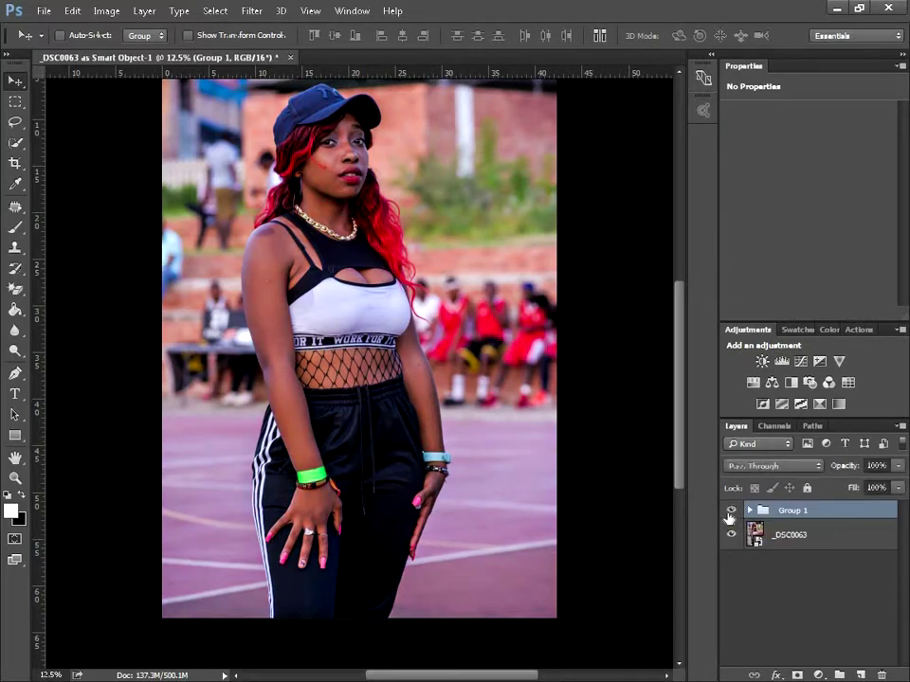
left_click(729, 512)
left_click(730, 512)
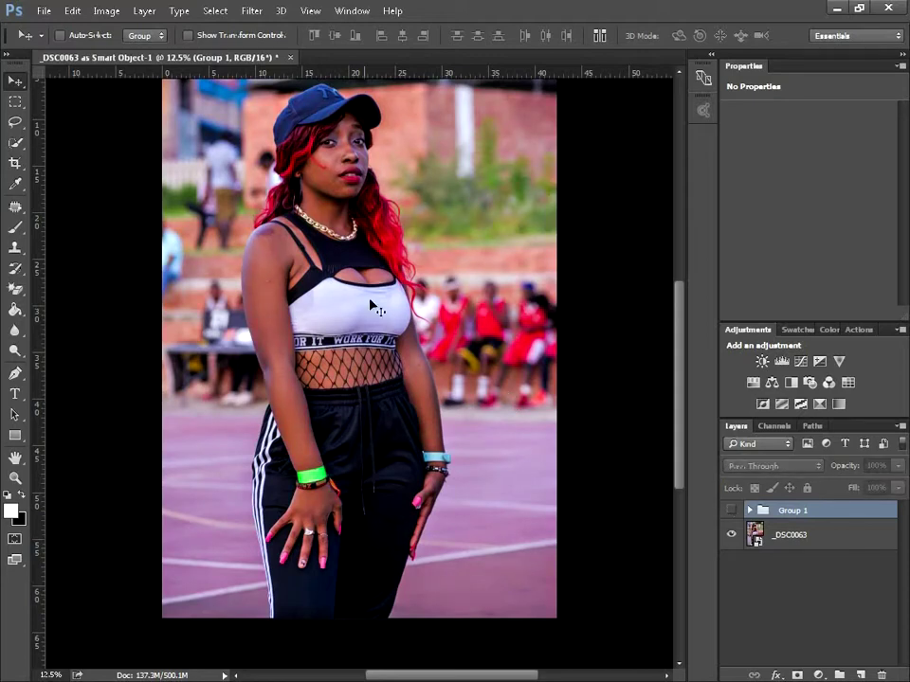
left_click(729, 512)
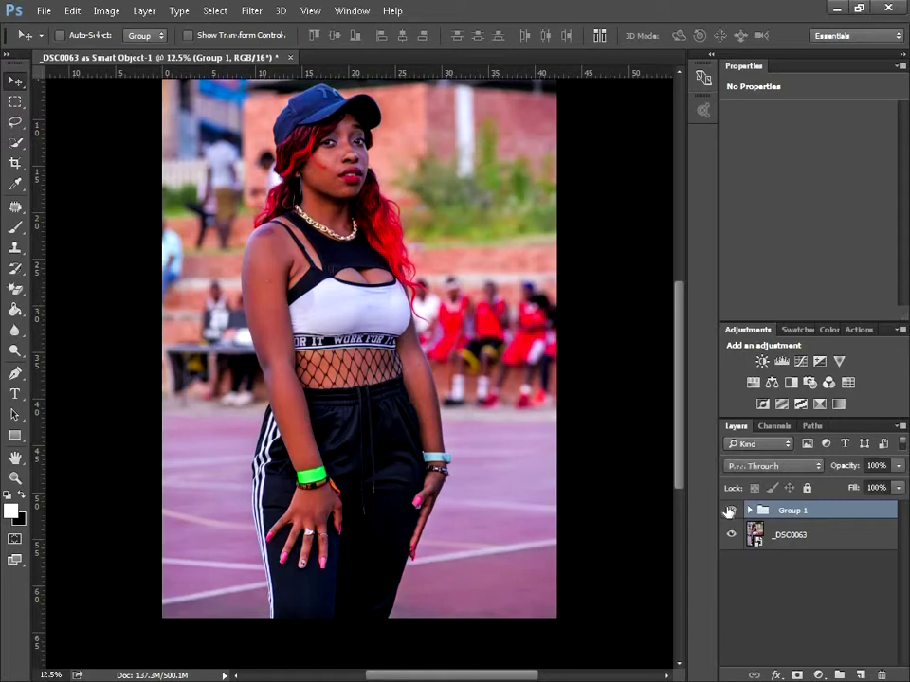
left_click(829, 545)
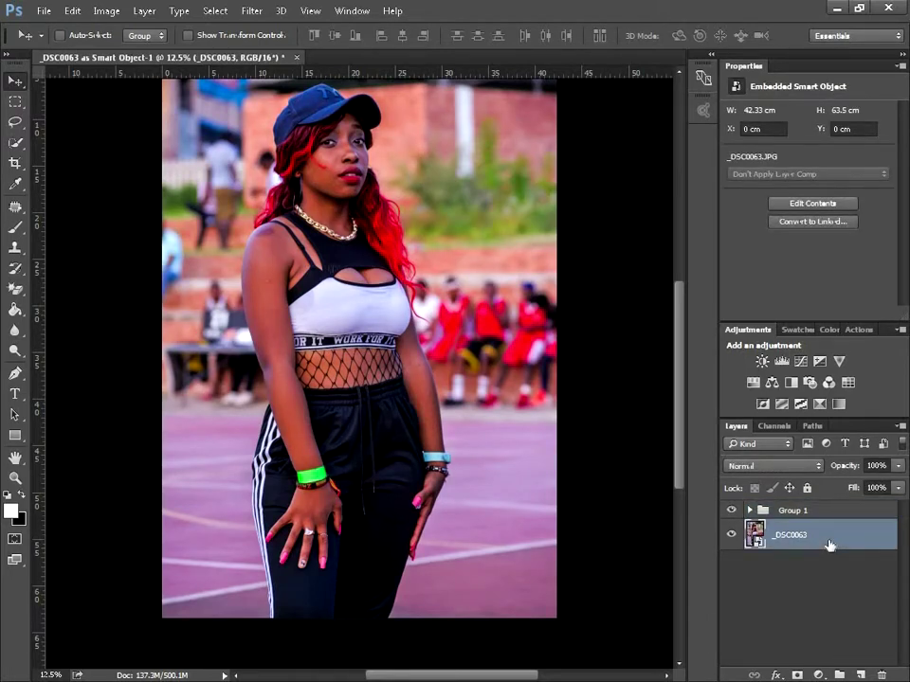
key("alt+]")
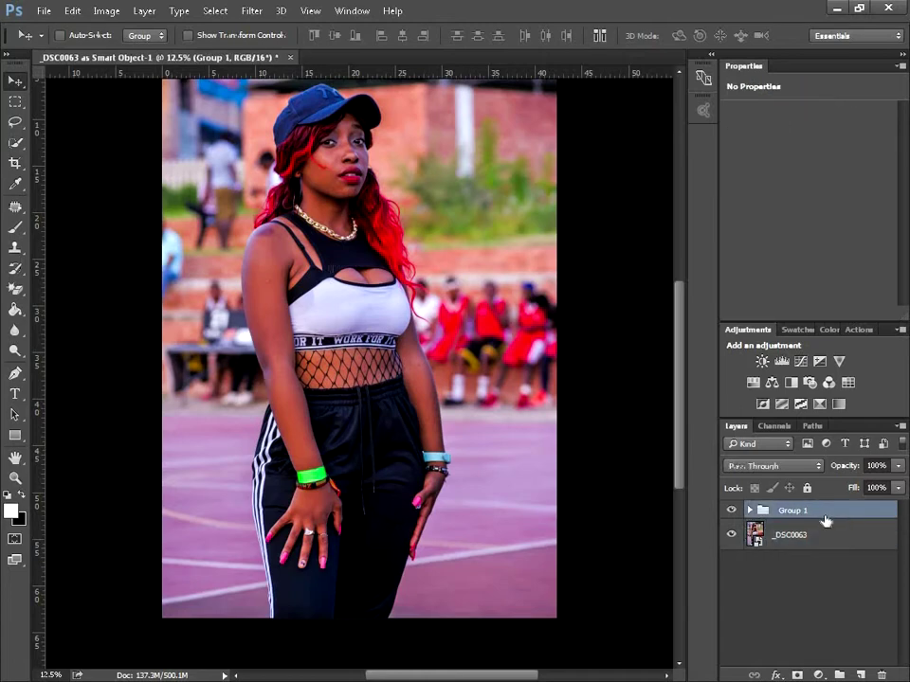
left_click(834, 593)
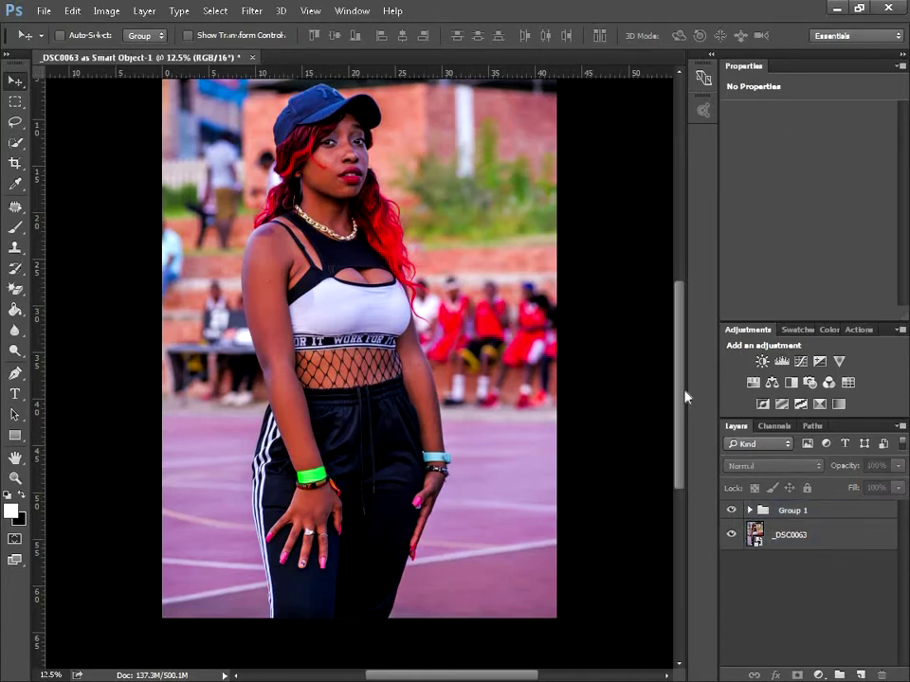
mouse_move(679, 394)
left_mouse_down()
mouse_move(680, 345)
mouse_move(682, 375)
left_mouse_up()
Step: Duplicate the _DSC0063 smart object layer, place the copy above Group 1 and set its blending mode to Overlay
left_click(844, 540)
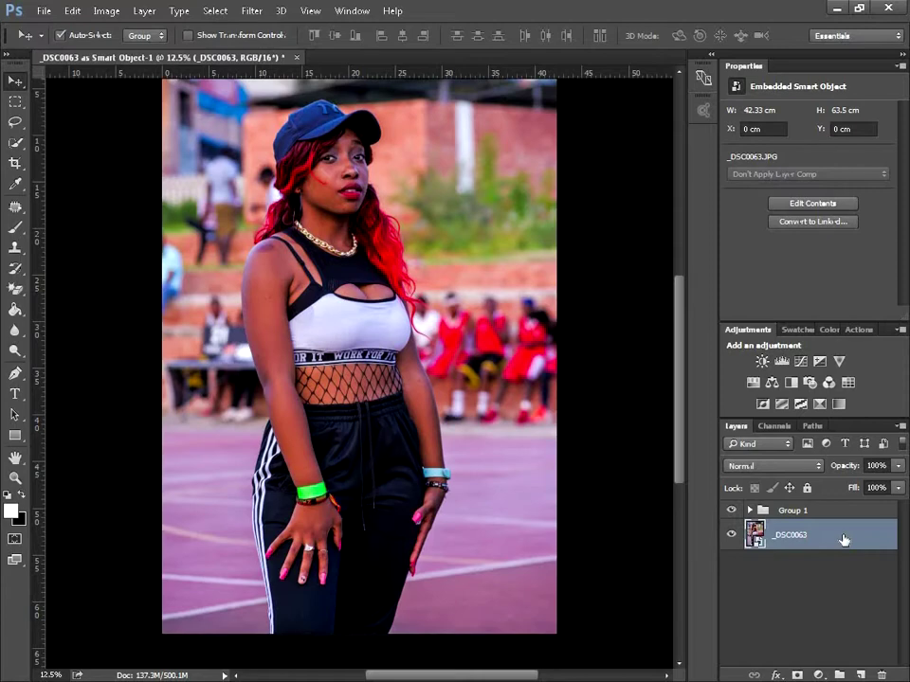
key("ctrl+j")
left_click_drag(843, 536, 815, 483)
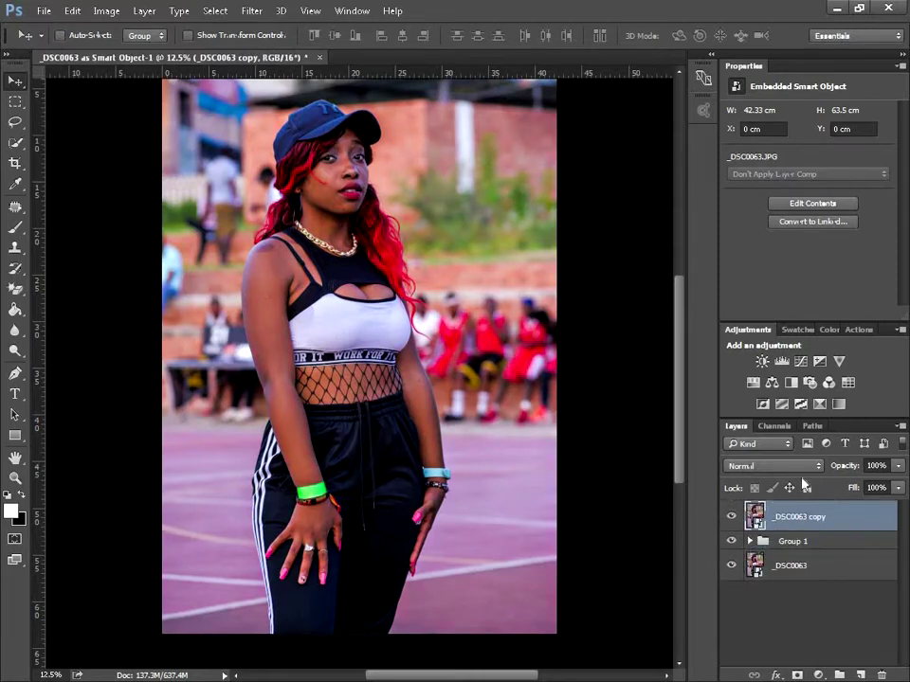
left_click(798, 467)
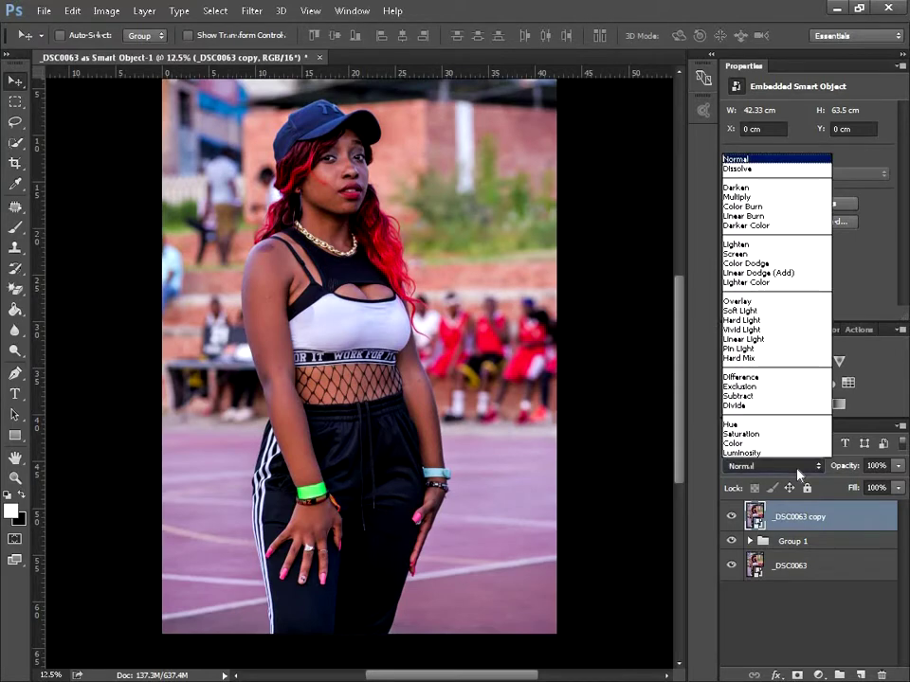
left_click(732, 302)
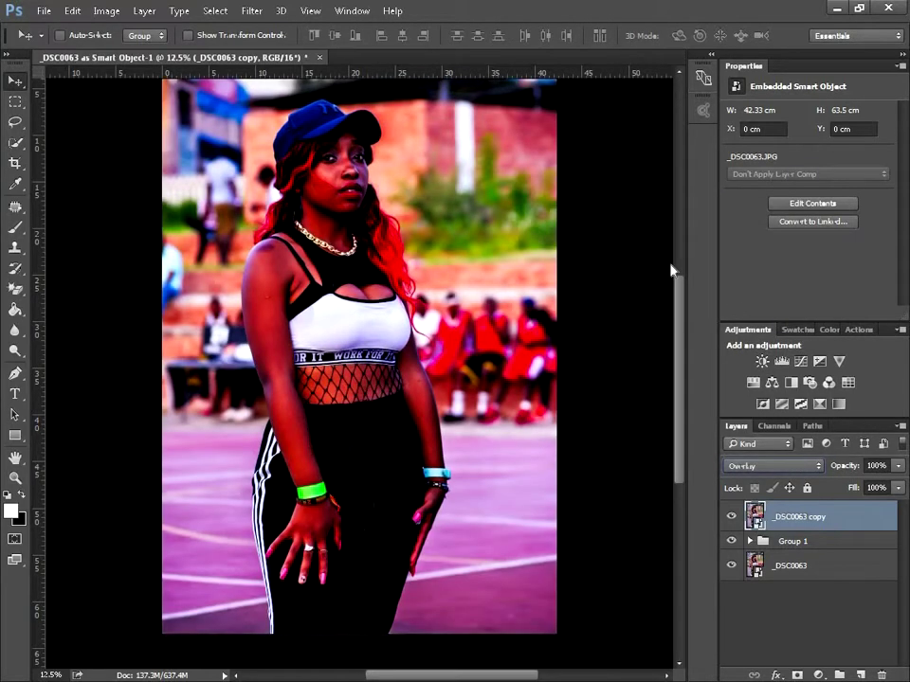
Step: Apply a High Pass filter with a reduced radius to the _DSC0063 copy layer and move the layer into Group 1
left_click(251, 11)
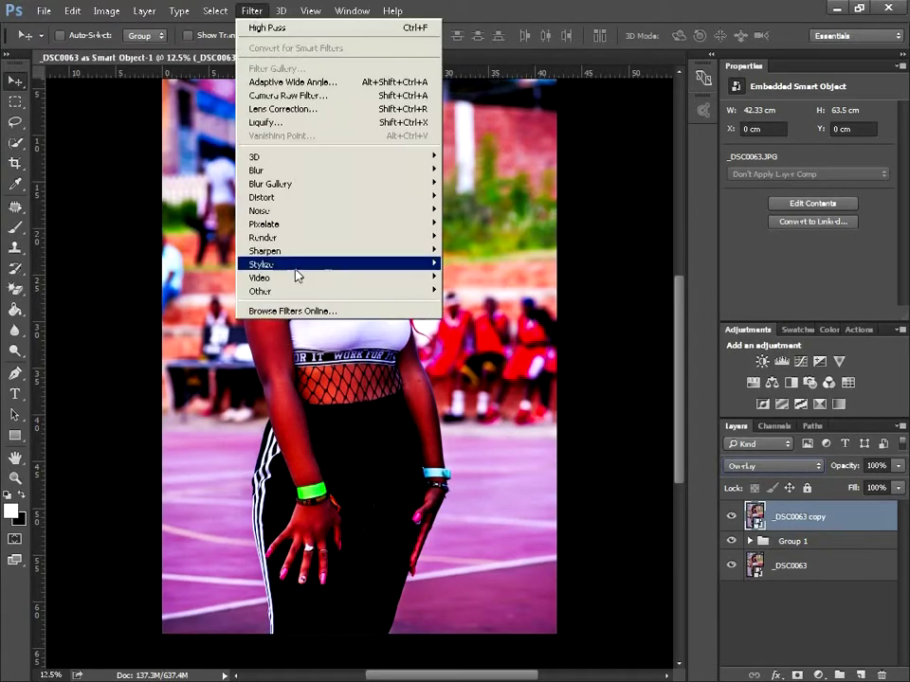
mouse_move(357, 292)
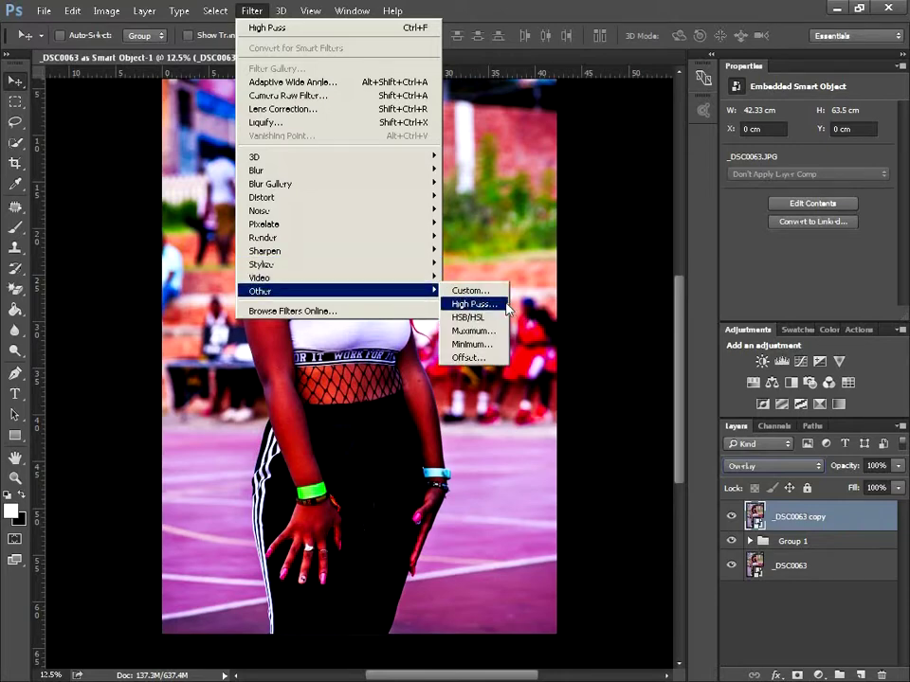
left_click(474, 305)
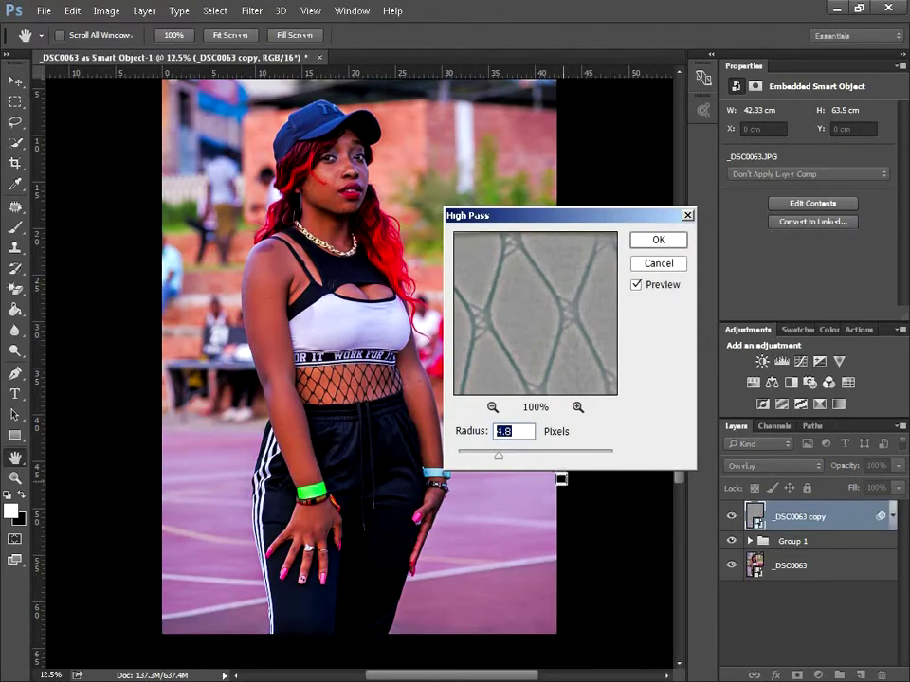
mouse_move(501, 462)
left_mouse_down()
mouse_move(487, 463)
mouse_move(495, 461)
left_mouse_up()
left_click(652, 244)
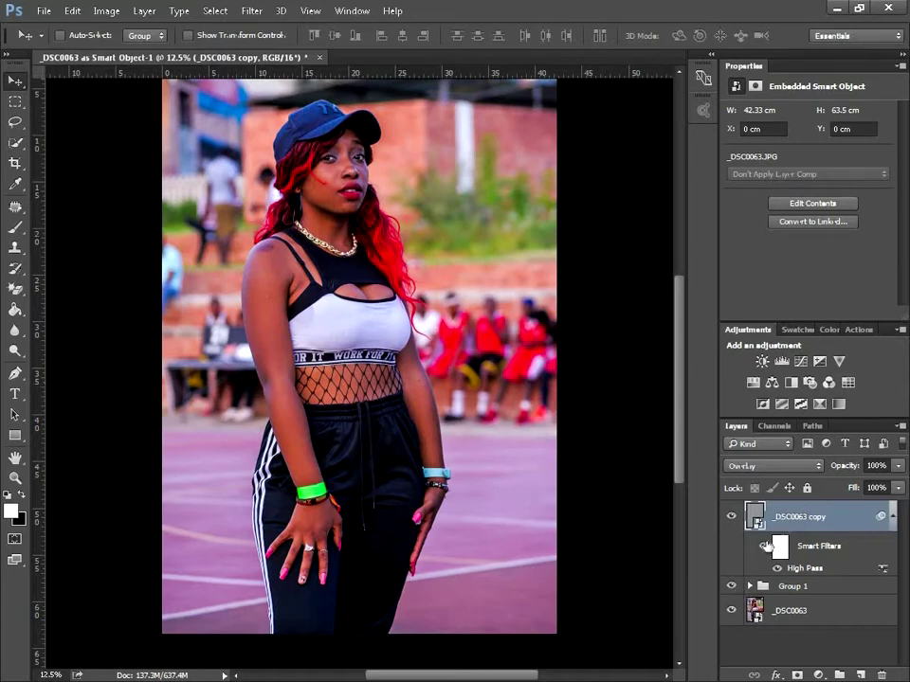
key("Delete")
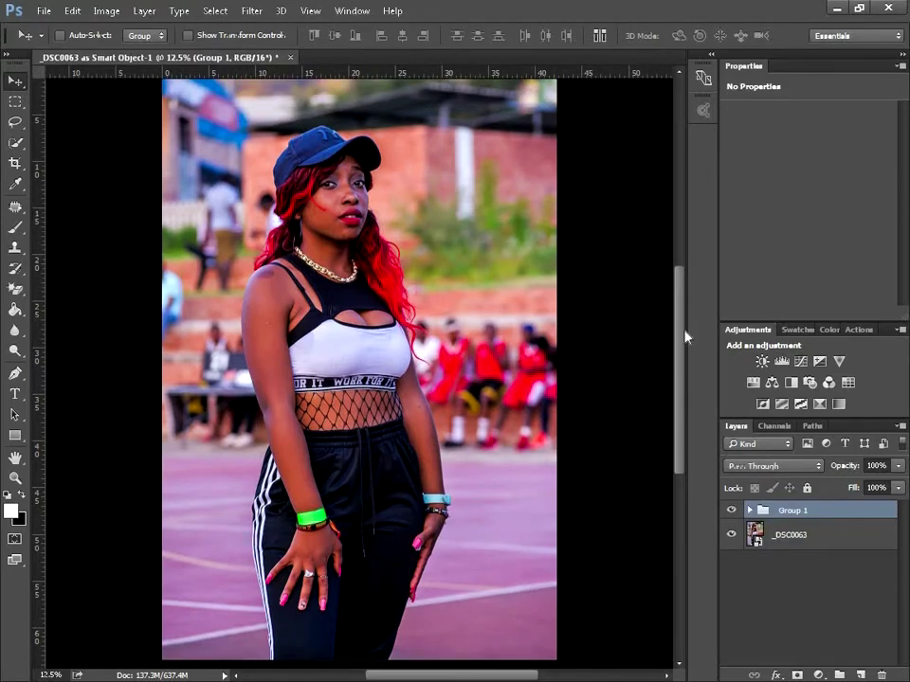
left_click_drag(681, 331, 683, 372)
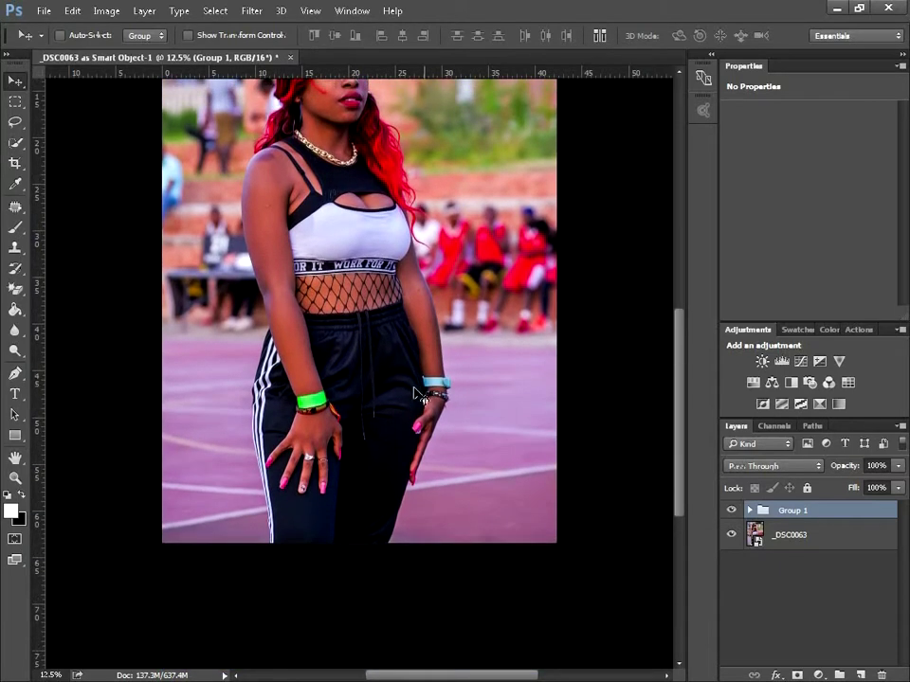
left_click_drag(676, 362, 677, 313)
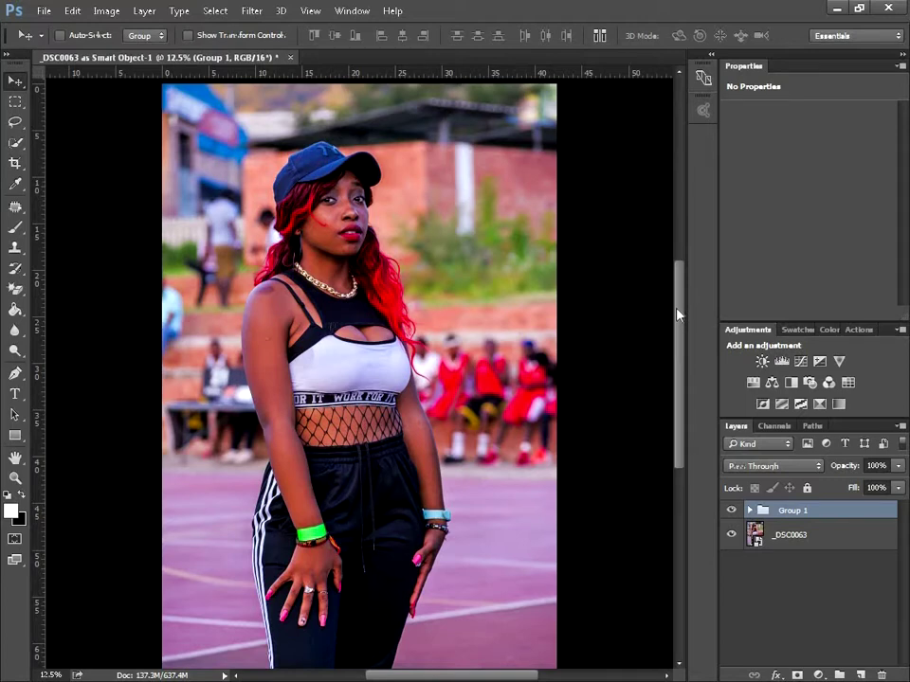
left_click_drag(678, 314, 680, 327)
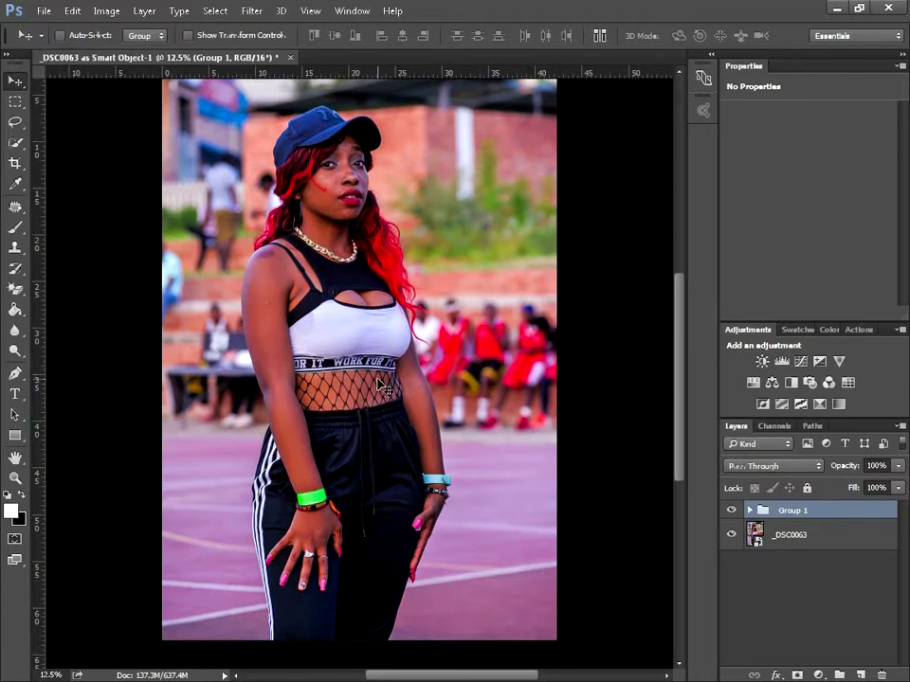
Step: Save the edited photo in the Pictures library as a JPEG named _DSC0063 as Smart Object-1
left_click(44, 11)
mouse_move(76, 218)
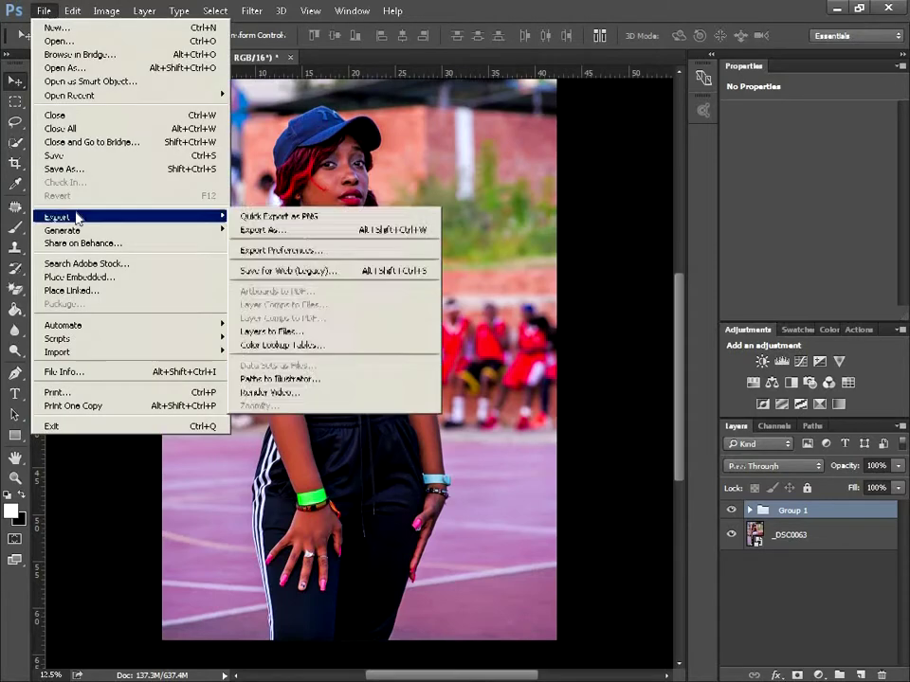
left_click(68, 169)
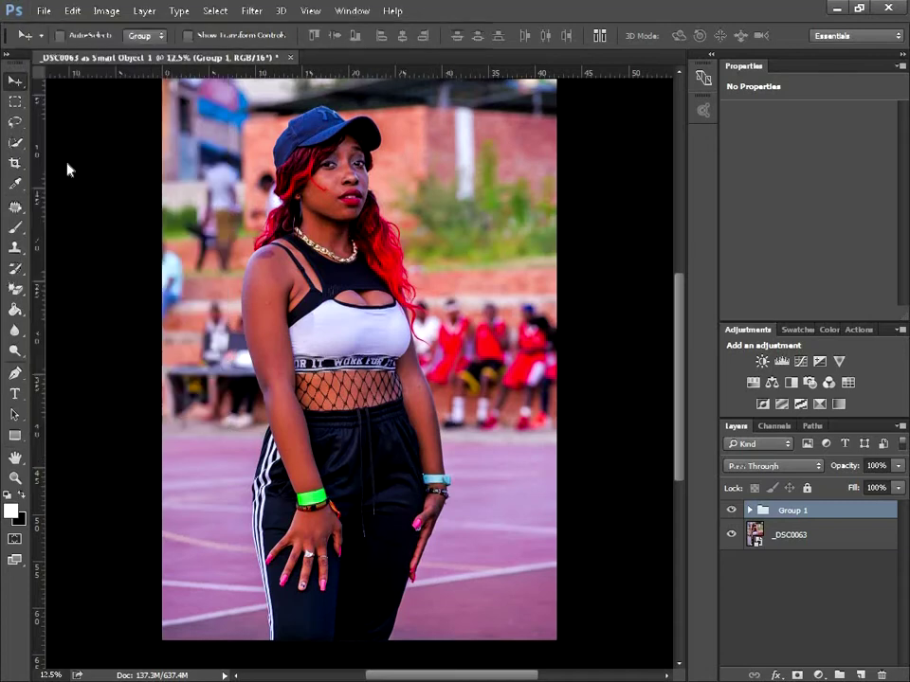
left_click(142, 318)
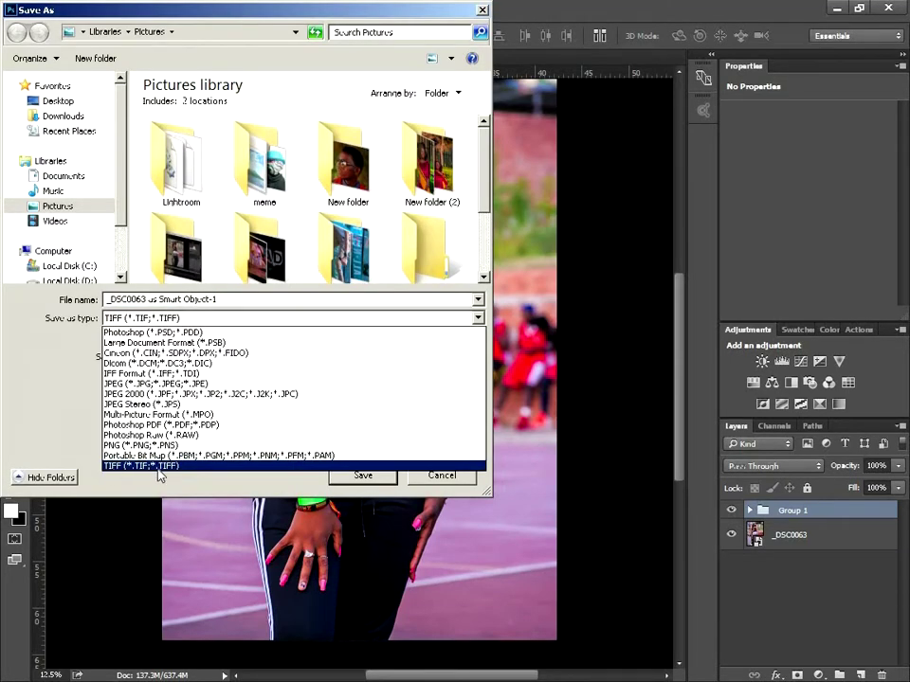
left_click(199, 466)
left_click(479, 318)
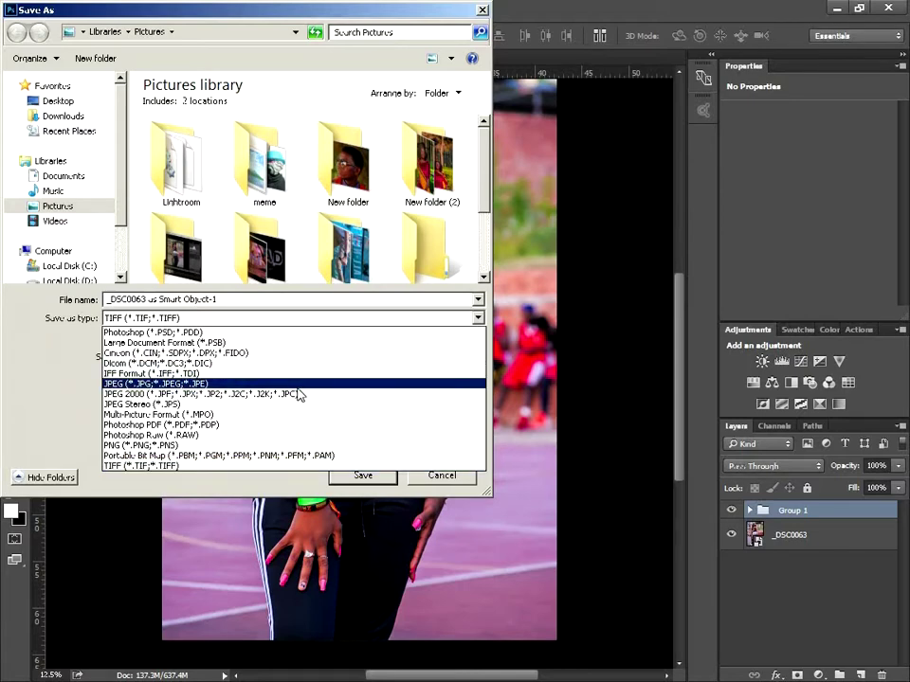
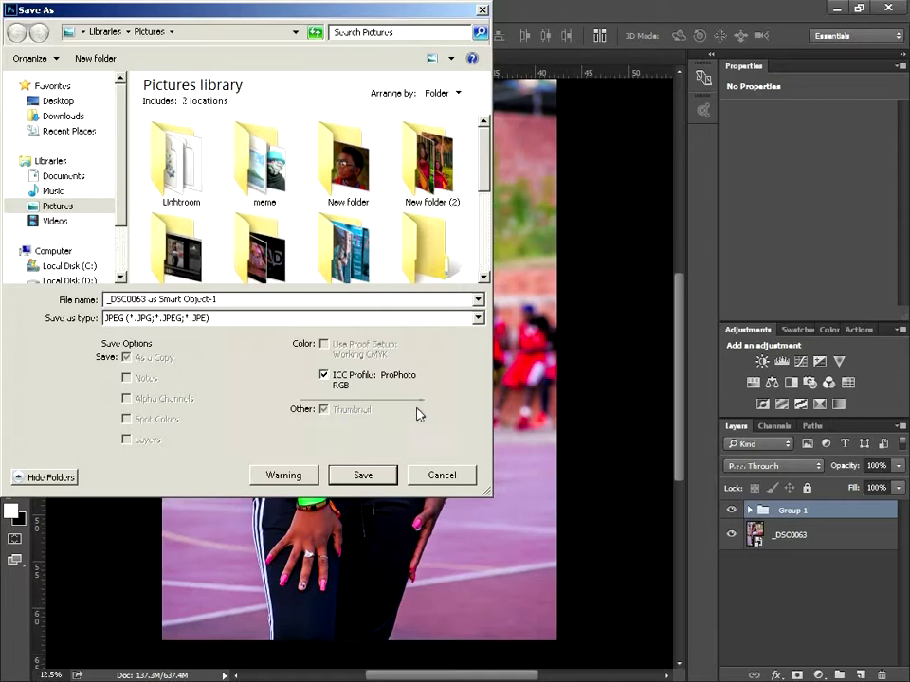
left_click(385, 477)
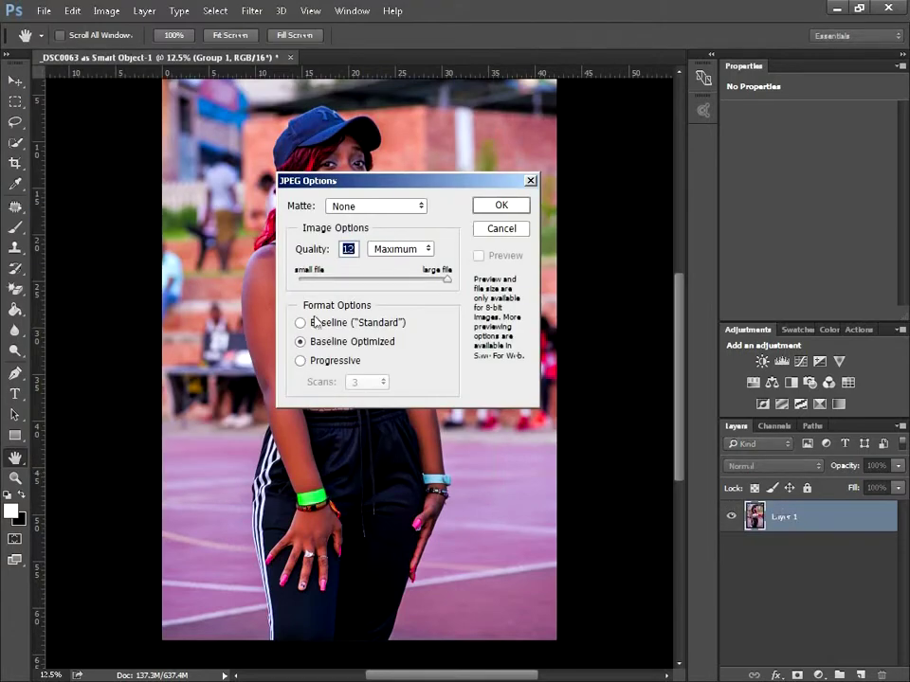
Step: Keep the matte at None, set the JPEG quality to 8 and complete the export
left_click(394, 207)
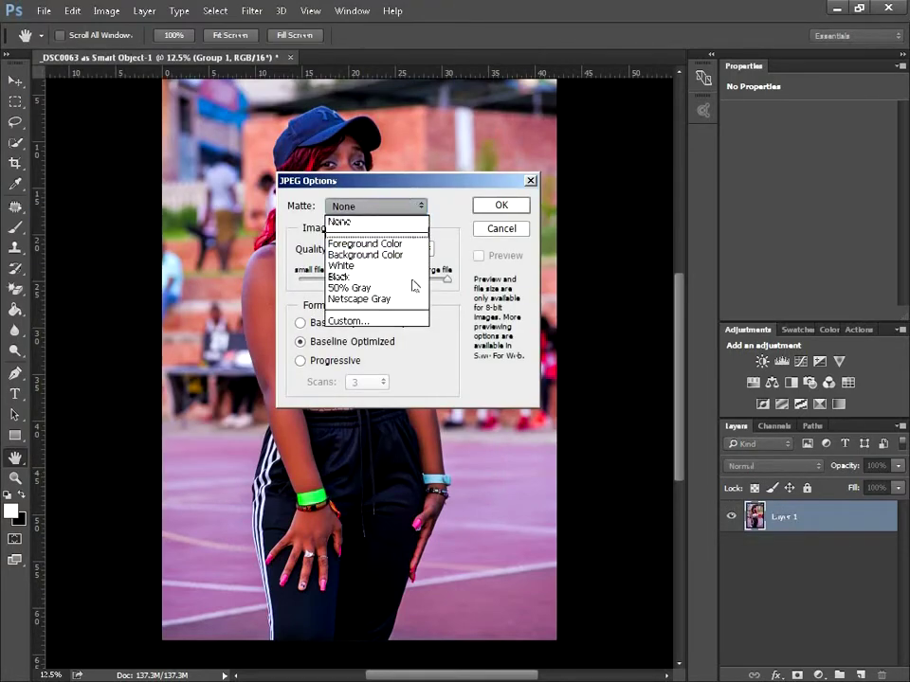
left_click(440, 204)
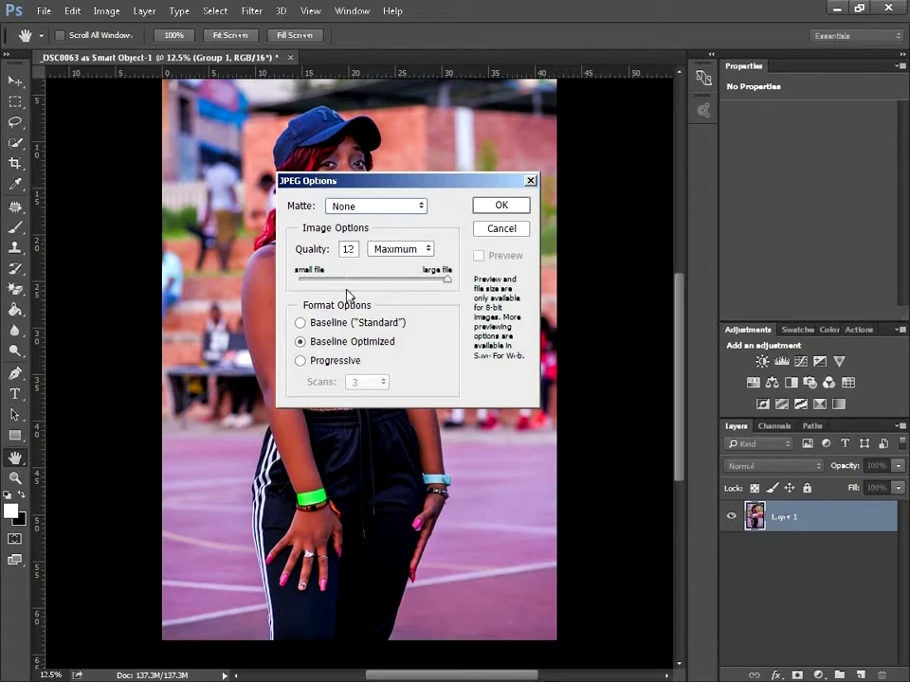
left_click_drag(442, 281, 409, 282)
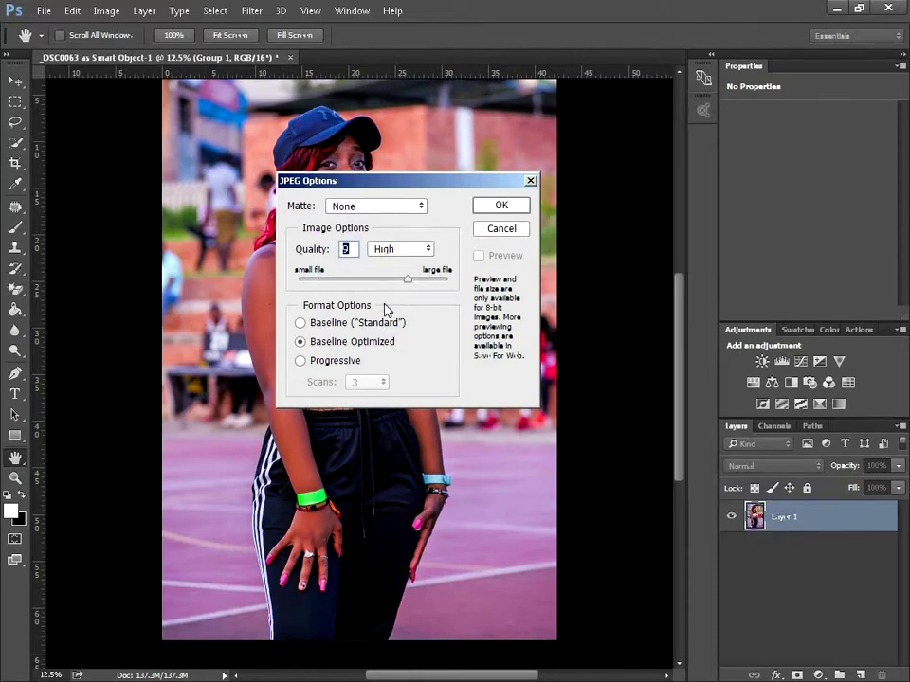
left_click_drag(409, 281, 404, 282)
left_click_drag(445, 184, 465, 194)
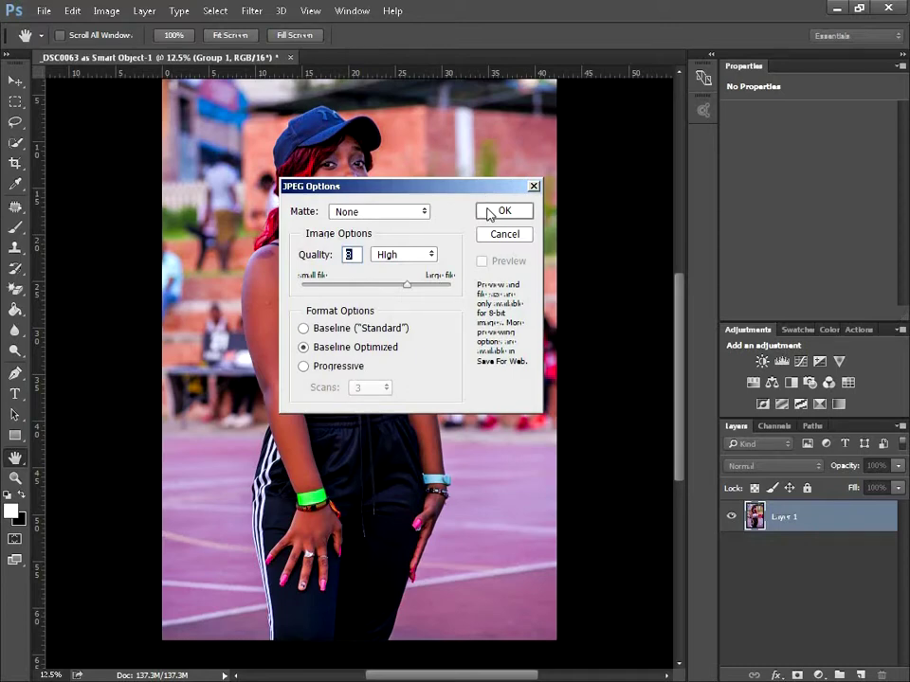
left_click(502, 212)
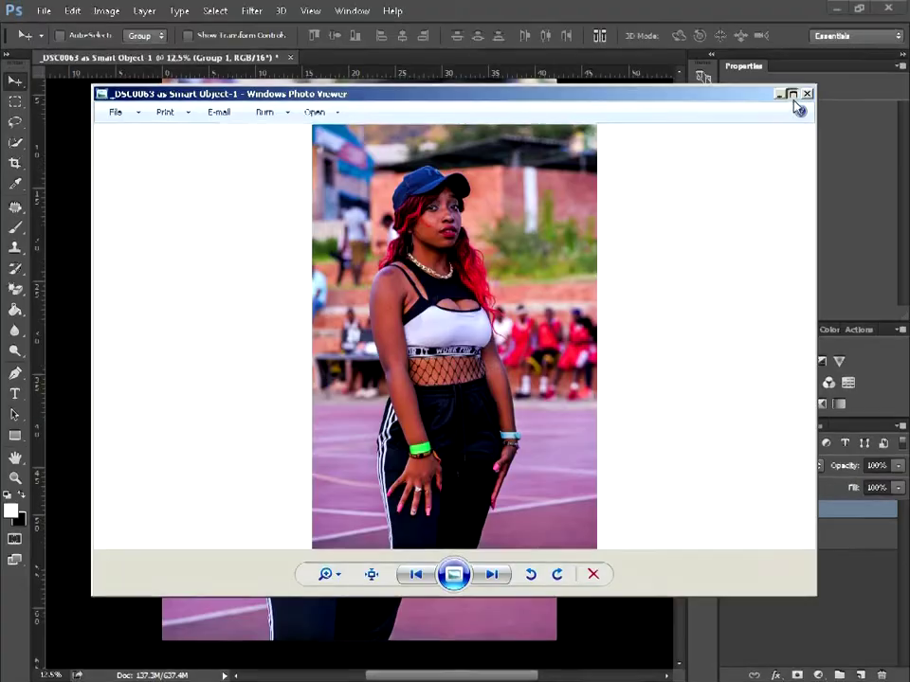
Step: View the exported photo maximized in Windows Photo Viewer, then restore its window and place it beside the editing canvas
left_click(792, 94)
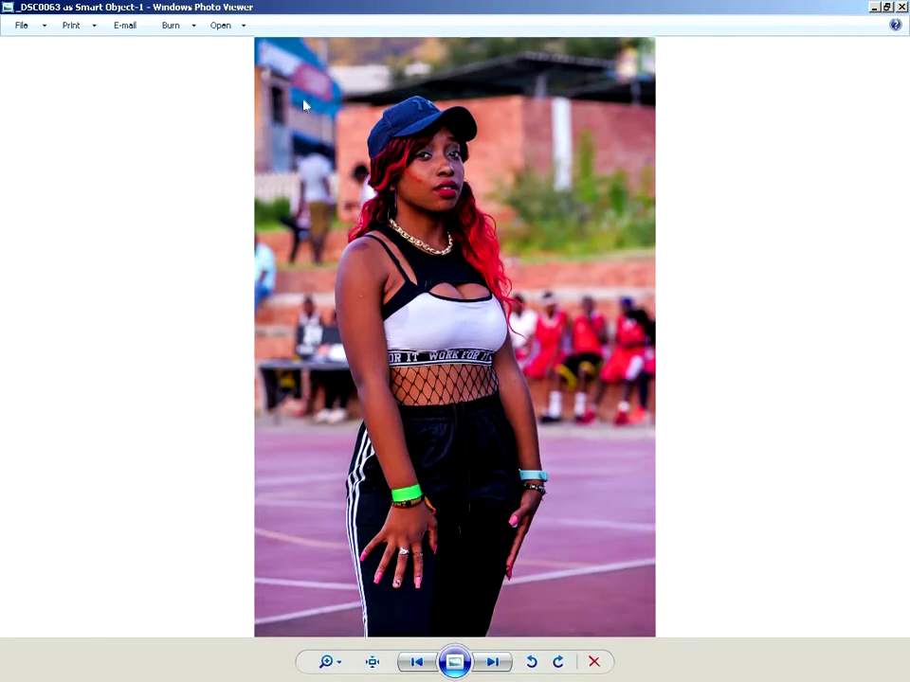
left_click_drag(267, 16, 522, 116)
left_click_drag(272, 300, 489, 300)
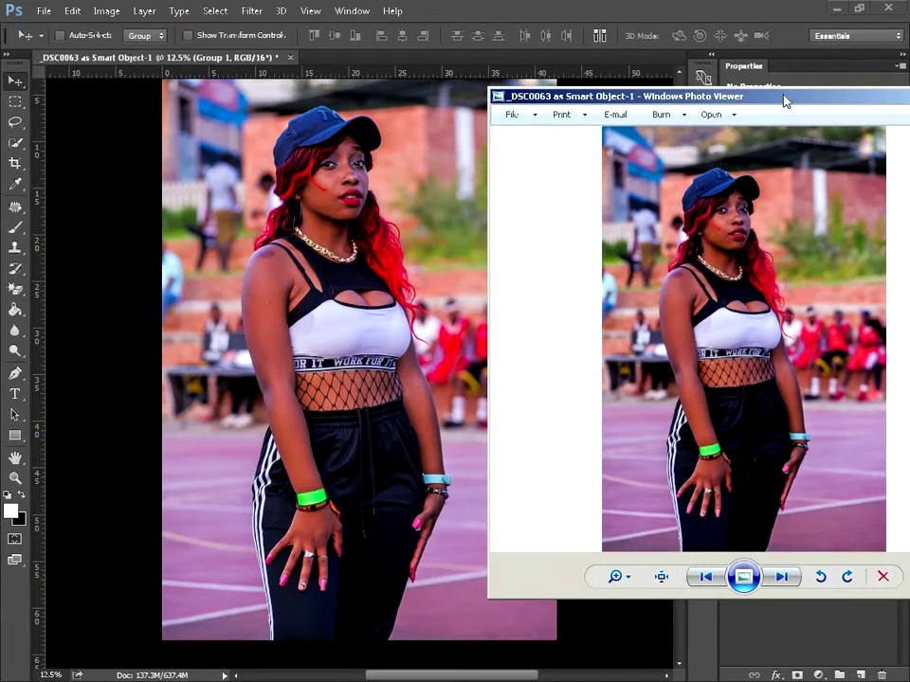
left_click_drag(771, 101, 688, 109)
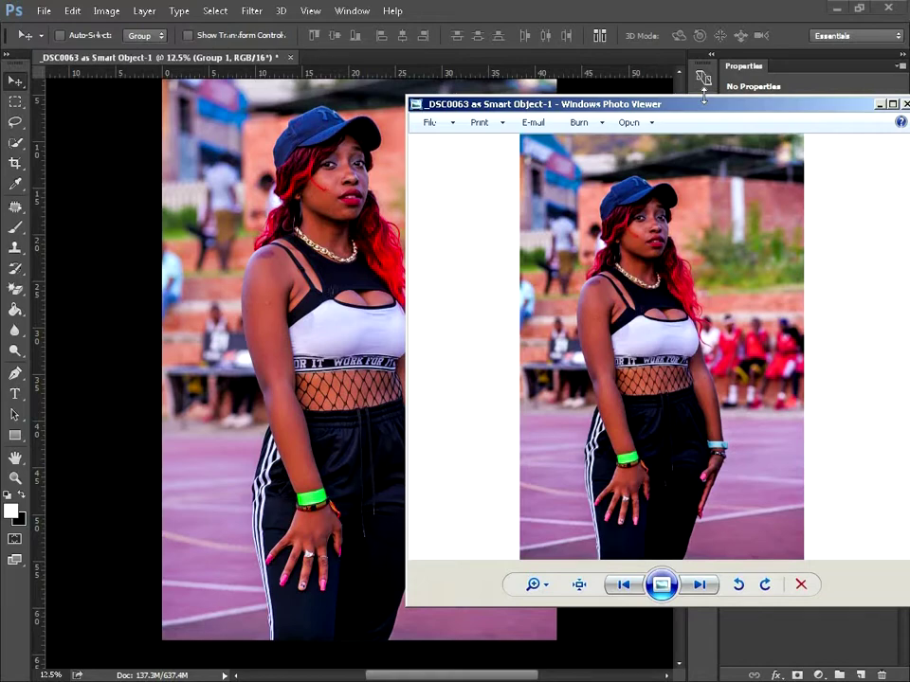
Step: Stretch the exported photo's window to full screen height and bring up the original _DSC0063 photo for a side-by-side comparison
left_click_drag(703, 98, 712, 21)
left_click_drag(744, 608, 763, 668)
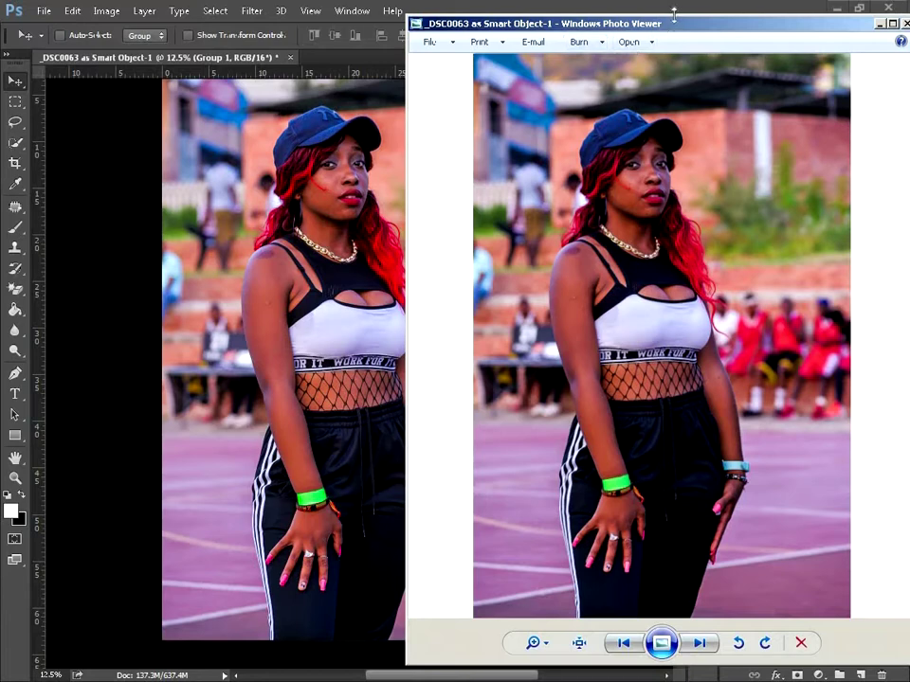
left_click_drag(675, 13, 675, 1)
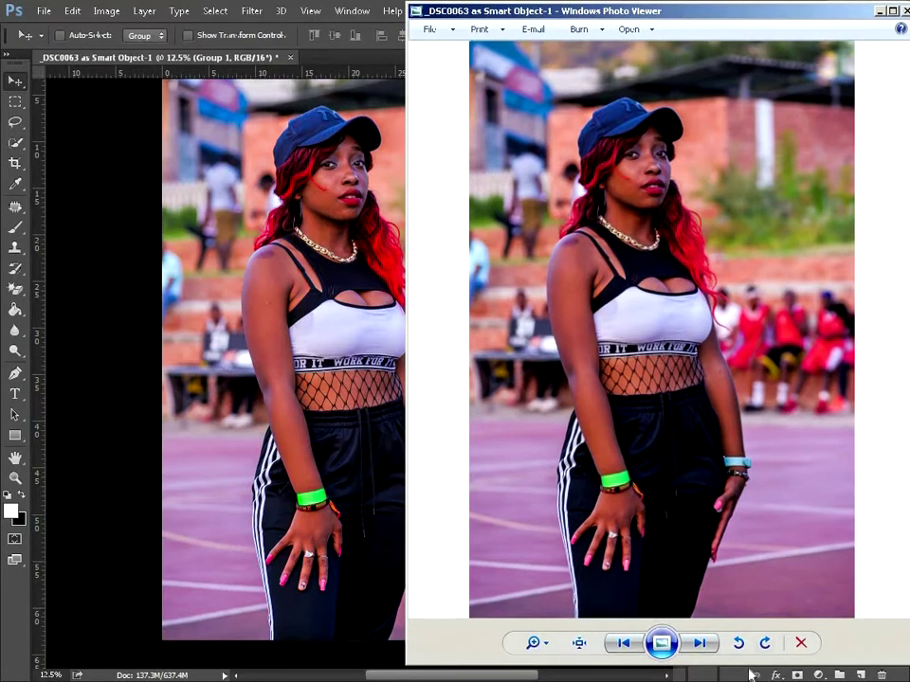
left_click_drag(747, 663, 745, 679)
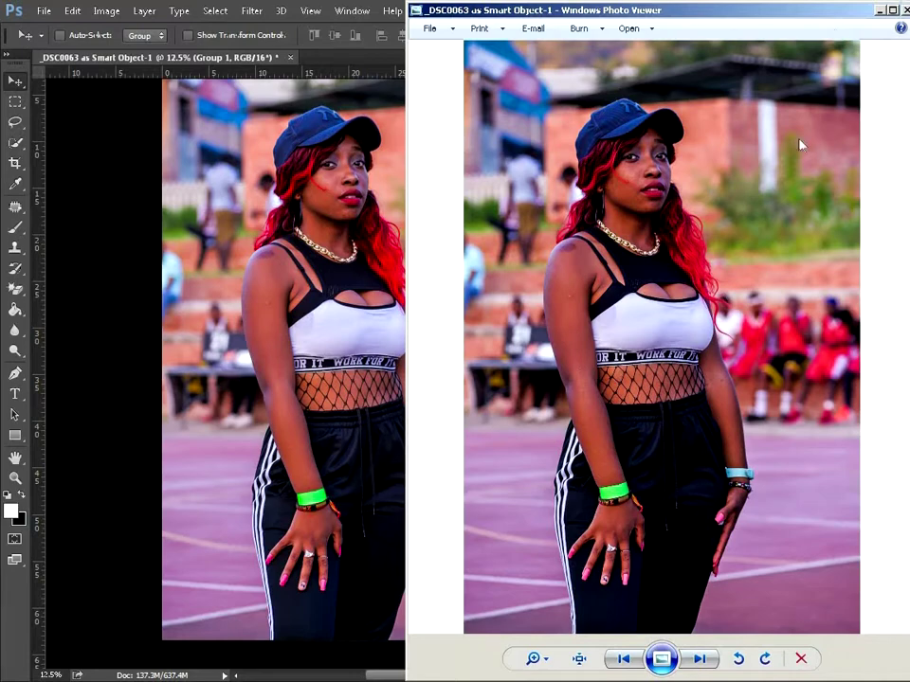
key("alt+Tab")
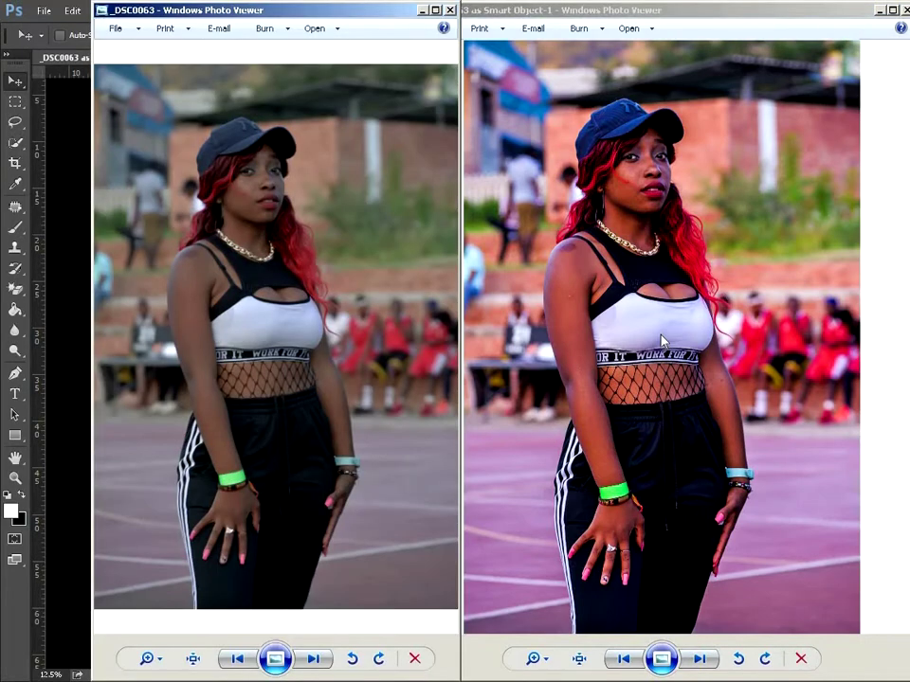